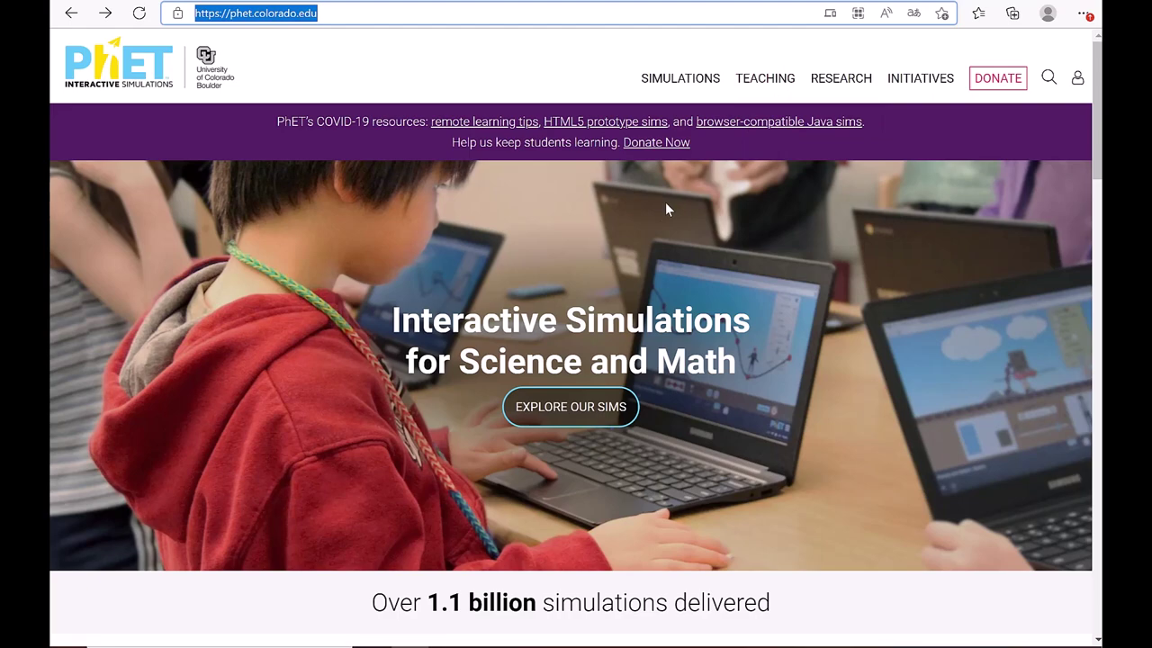
# Scroll down the PhET homepage until the subject categories are in view.
pyautogui.scroll(-1, 659, 275)
pyautogui.scroll(-1, 659, 279)
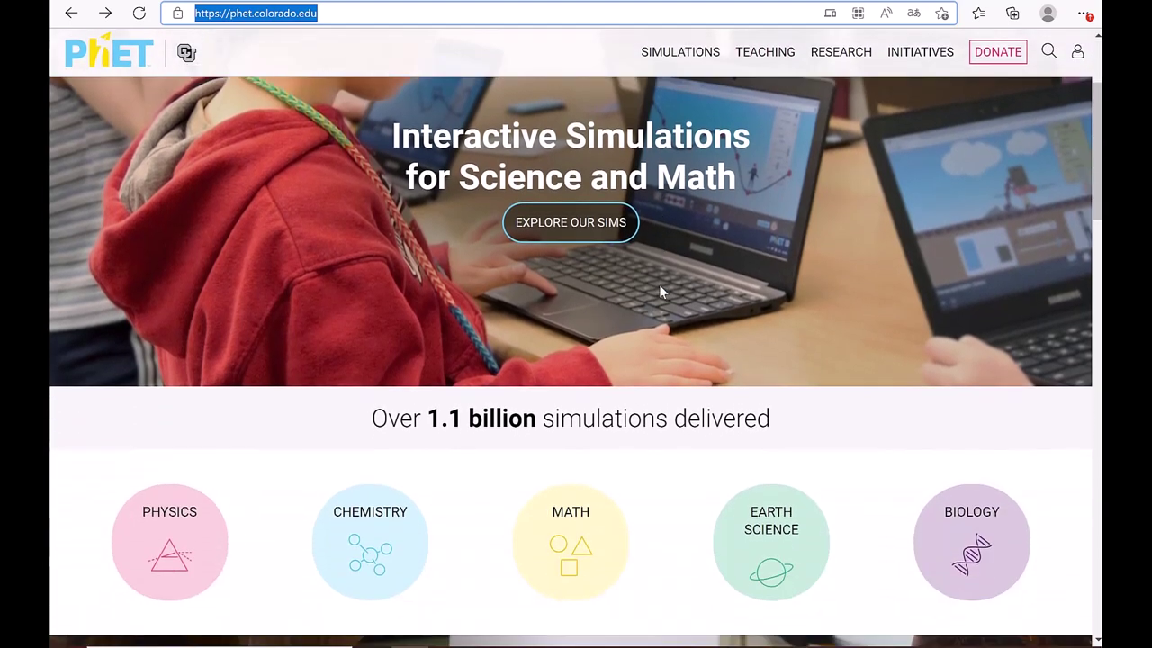
pyautogui.scroll(-1, 659, 284)
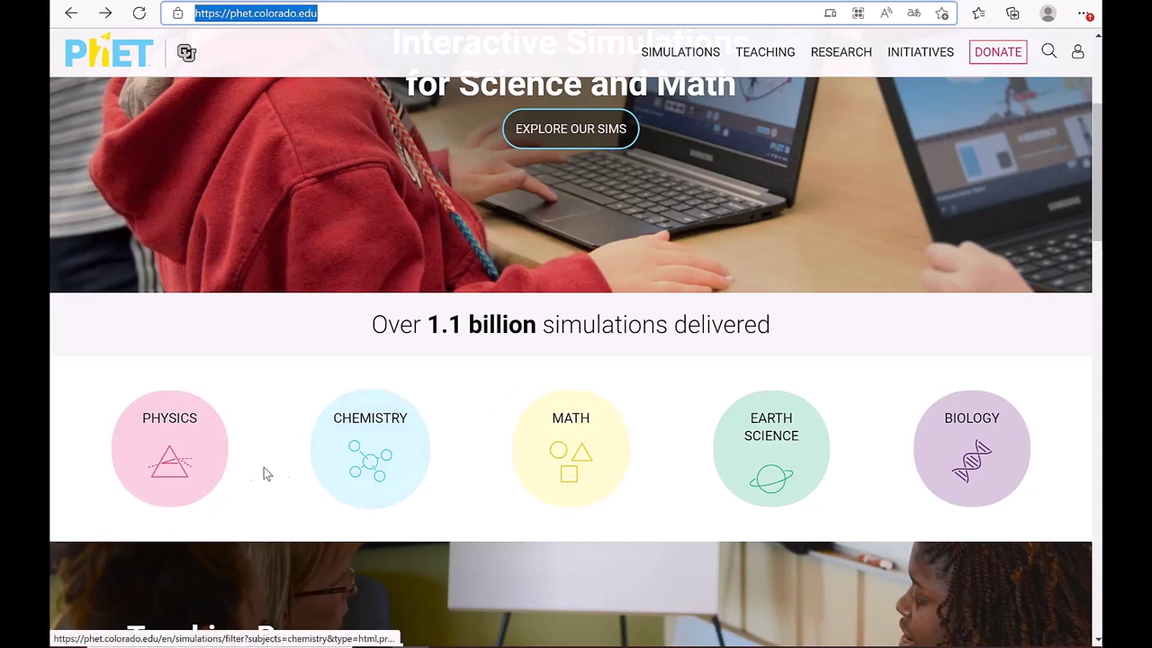
# Open the Physics list, scroll its 50 results, and open the Balancing Act page.
pyautogui.click(169, 469)
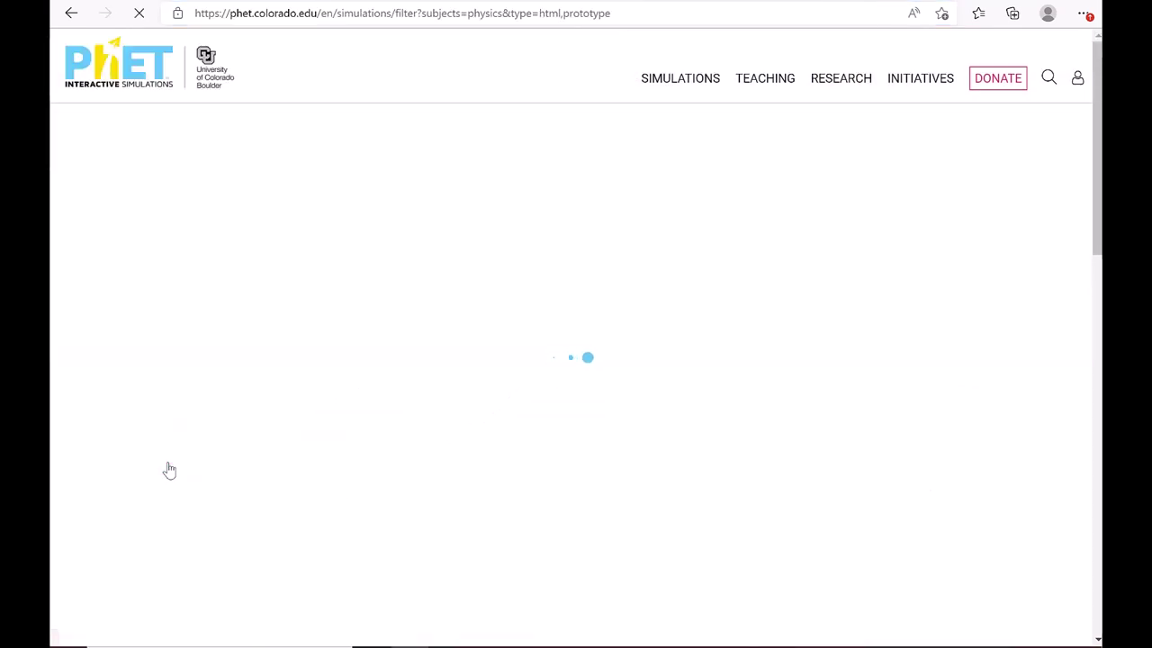
pyautogui.scroll(-1, 513, 432)
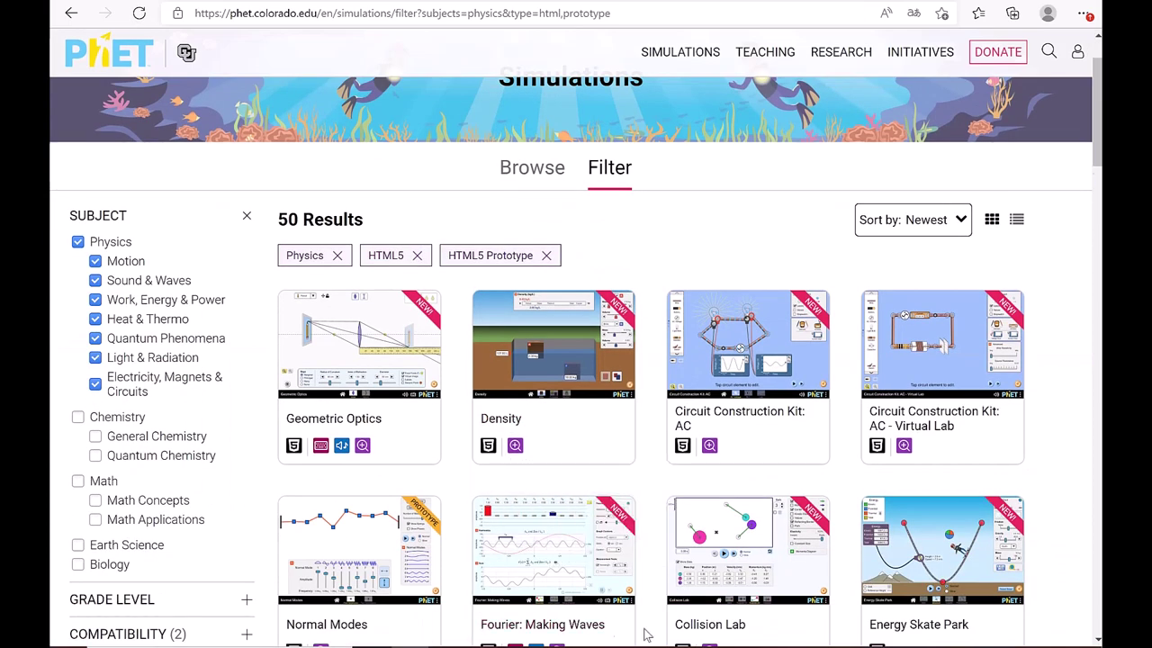
pyautogui.scroll(-4, 681, 514)
pyautogui.scroll(-4, 740, 513)
pyautogui.scroll(-3, 740, 513)
pyautogui.scroll(-4, 738, 512)
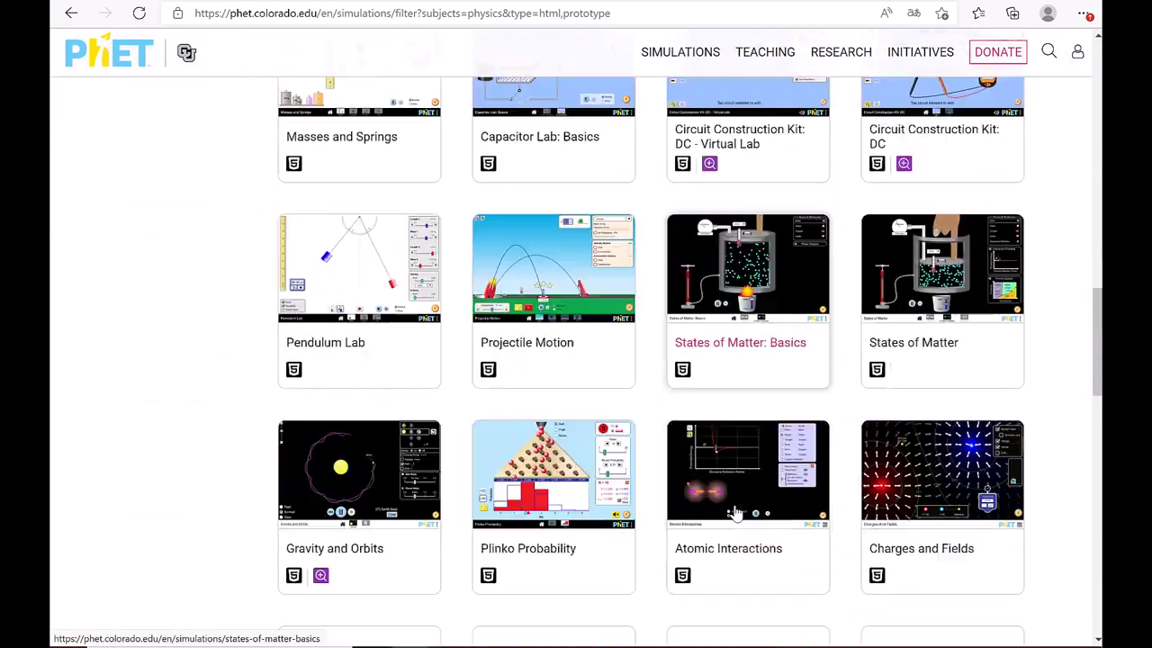
pyautogui.scroll(-1, 702, 512)
pyautogui.scroll(-4, 666, 504)
pyautogui.scroll(-2, 643, 432)
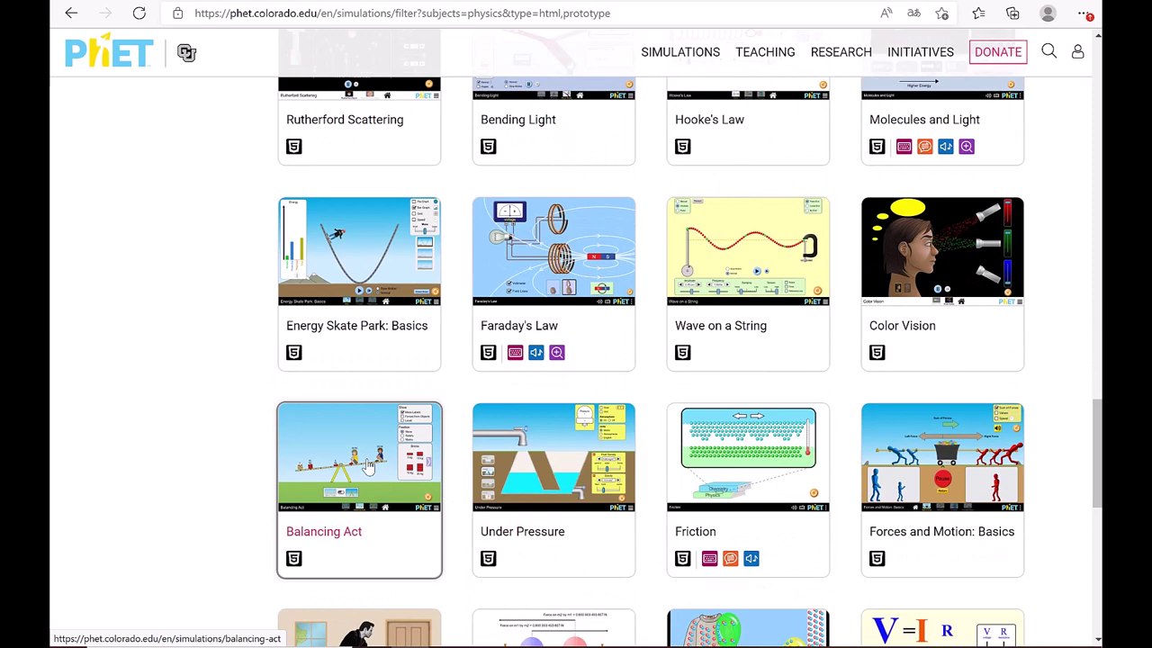
pyautogui.click(368, 466)
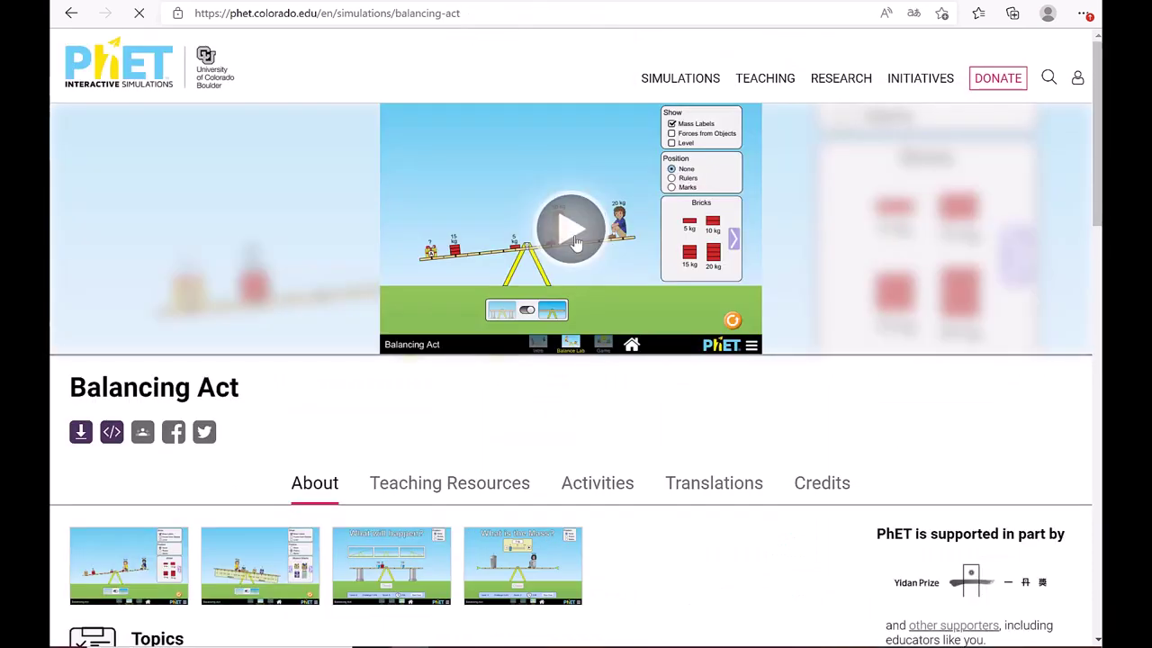
# In Balancing Act's Balance Lab, remove the plank supports and add a 5 kg brick at the right end.
pyautogui.click(576, 243)
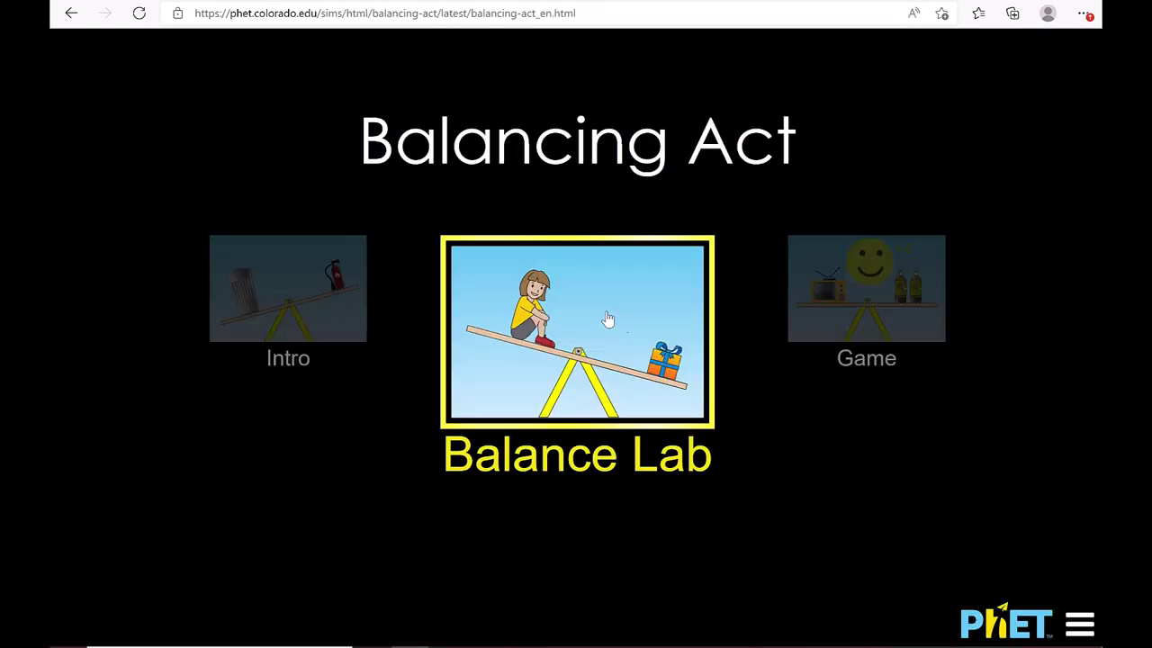
pyautogui.click(612, 358)
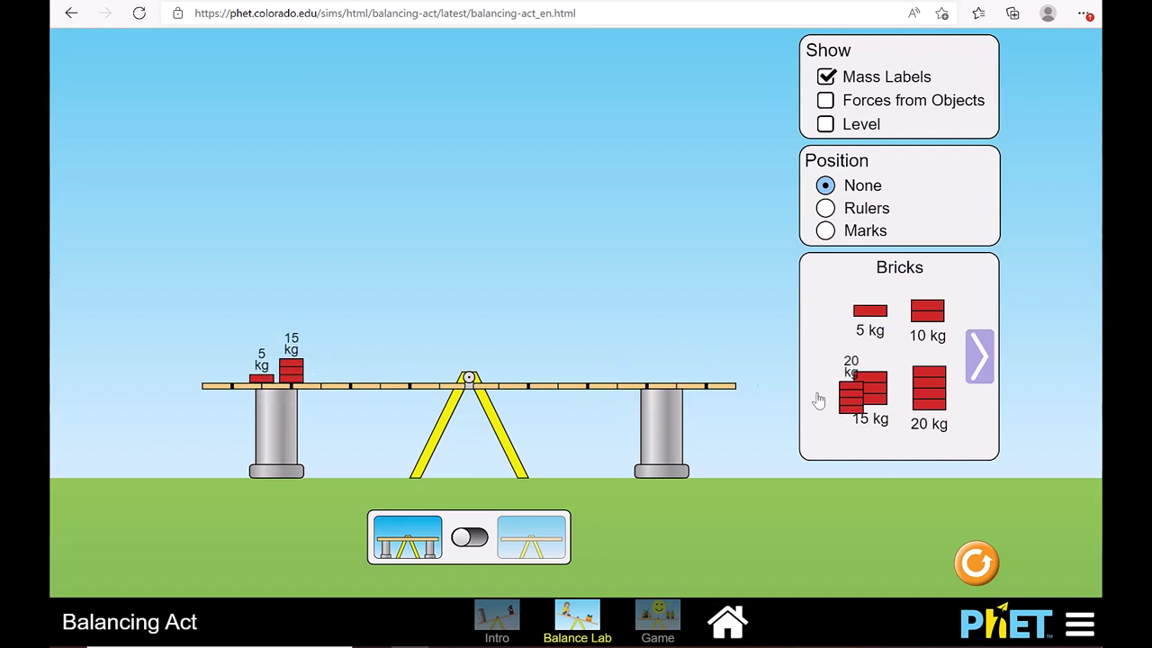
pyautogui.click(469, 537)
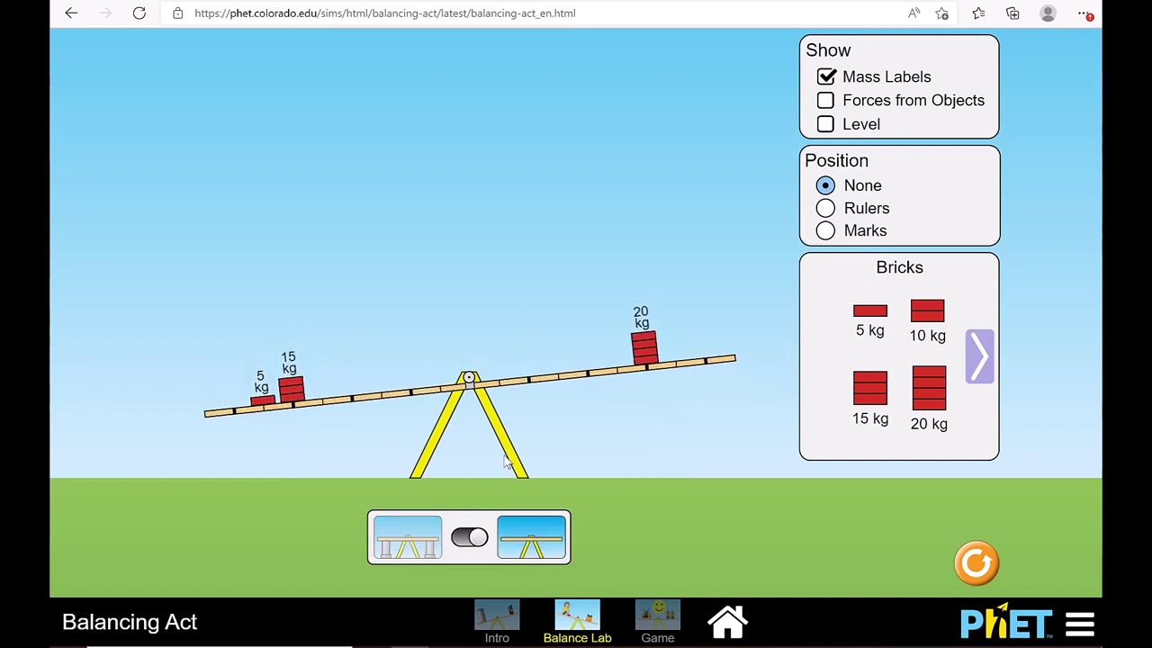
pyautogui.moveTo(870, 310); pyautogui.dragTo(675, 347)
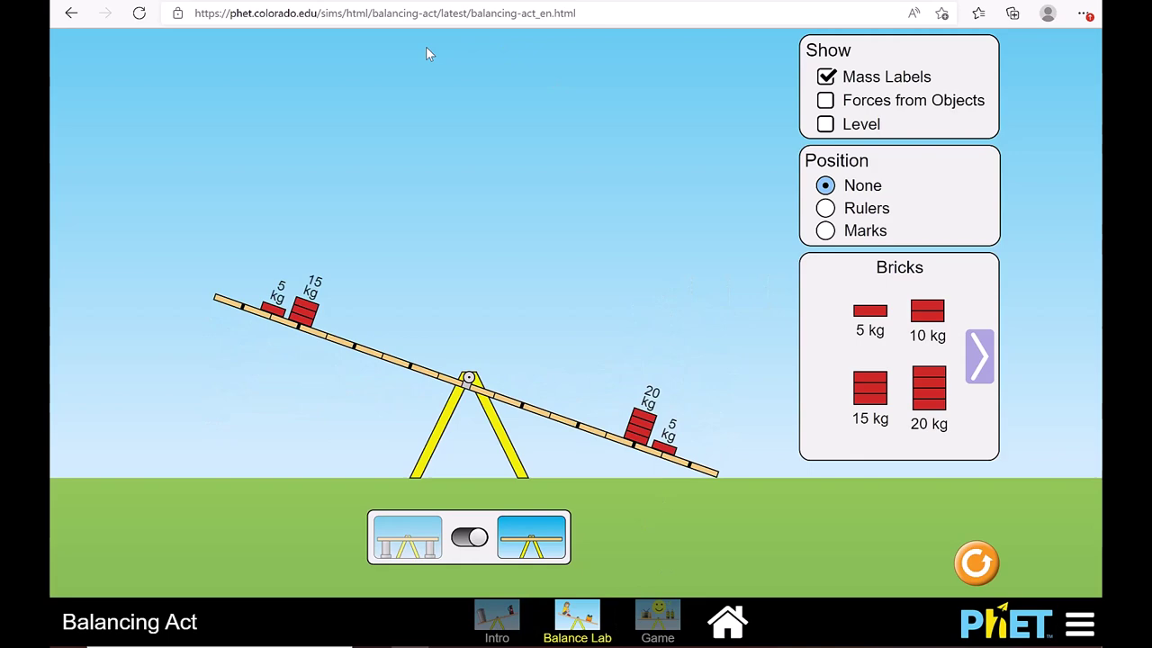
# Go back and open Gas Properties Explore with 50 heavy and 50 light particles.
pyautogui.hotkey('alt', 'Left')
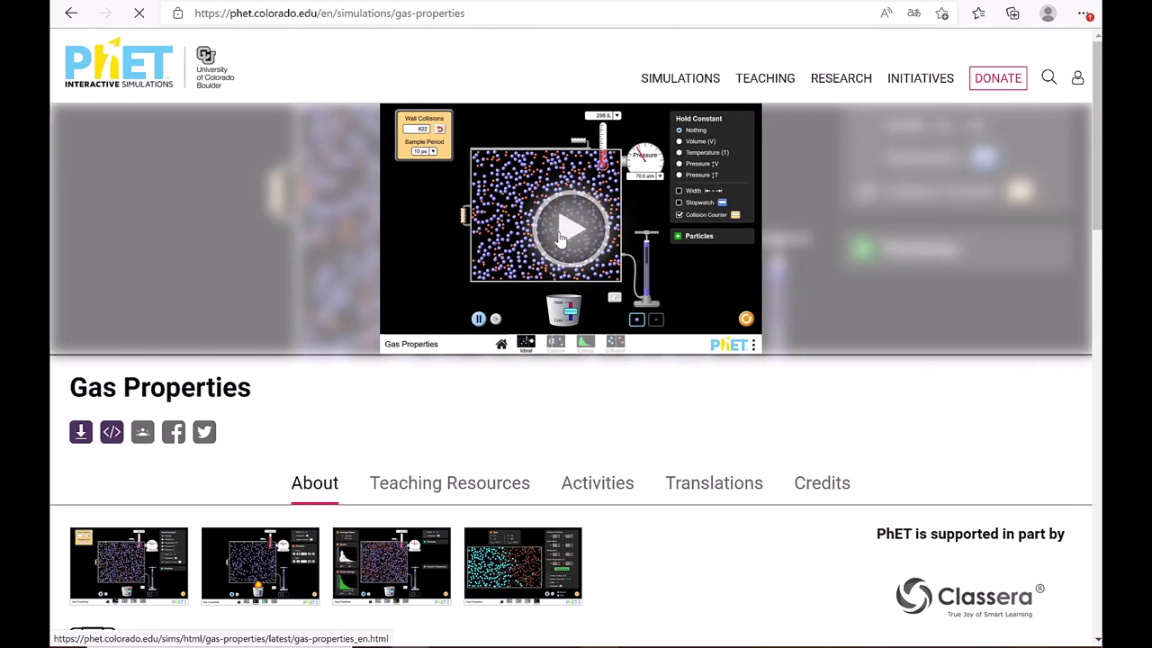
pyautogui.click(560, 238)
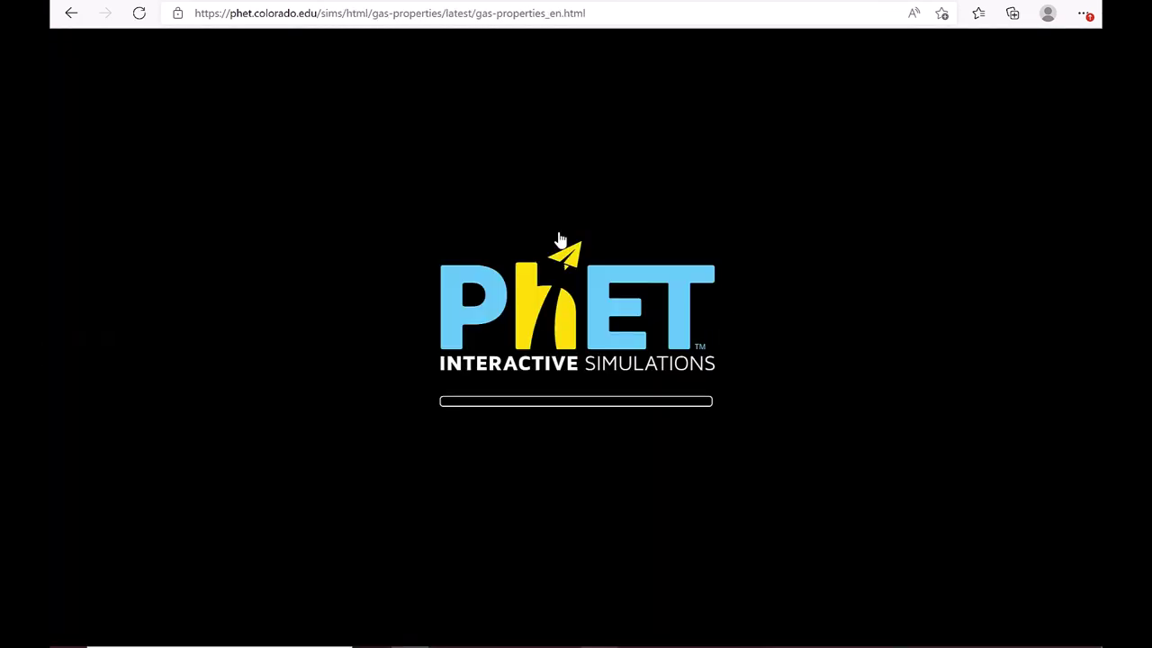
pyautogui.click(567, 278)
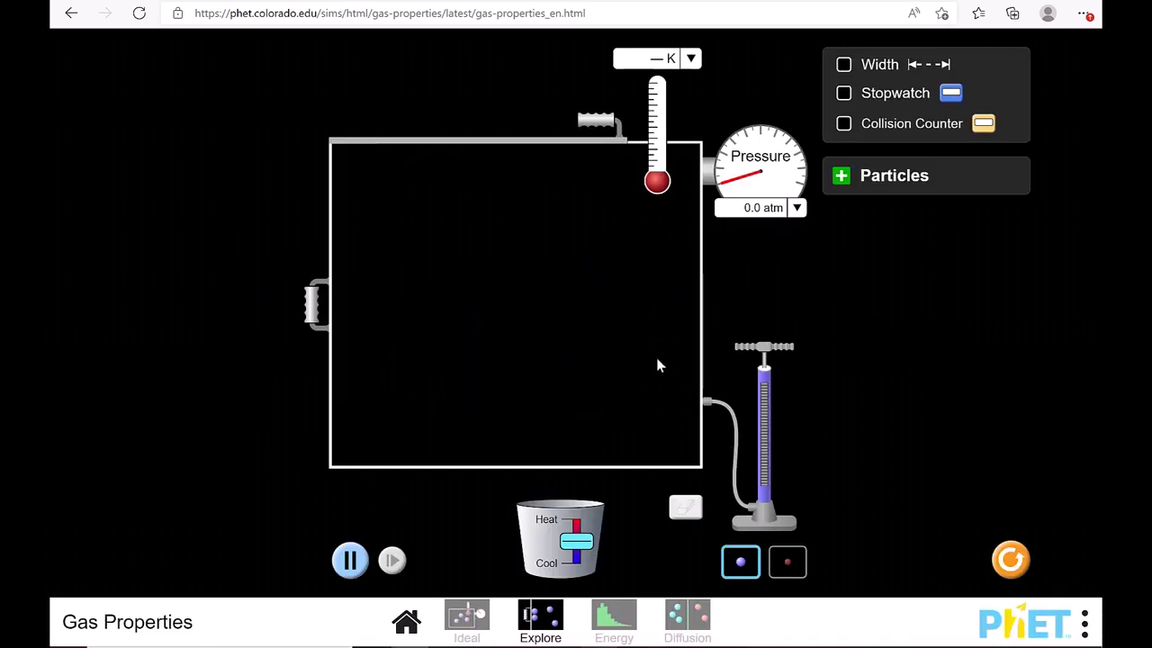
pyautogui.click(841, 176)
pyautogui.click(967, 237)
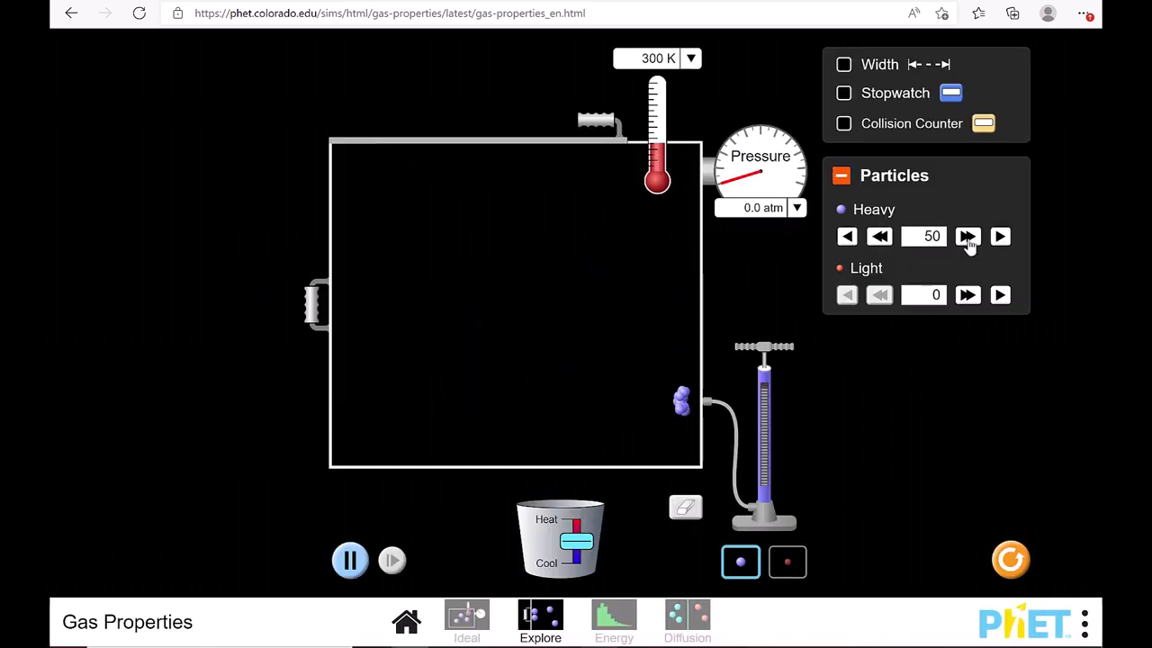
pyautogui.click(968, 295)
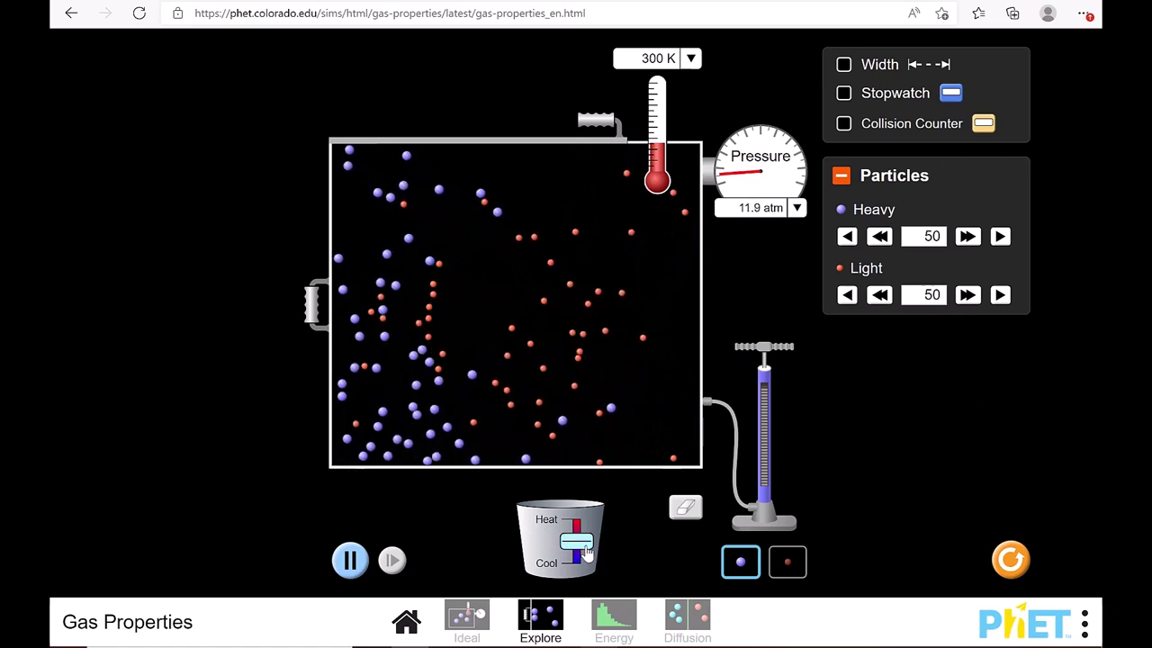
# Heat the gas at full strength, then cool it and stop cooling.
pyautogui.moveTo(585, 551)
pyautogui.mouseDown()
pyautogui.moveTo(603, 520)
pyautogui.moveTo(578, 502)
pyautogui.mouseUp()
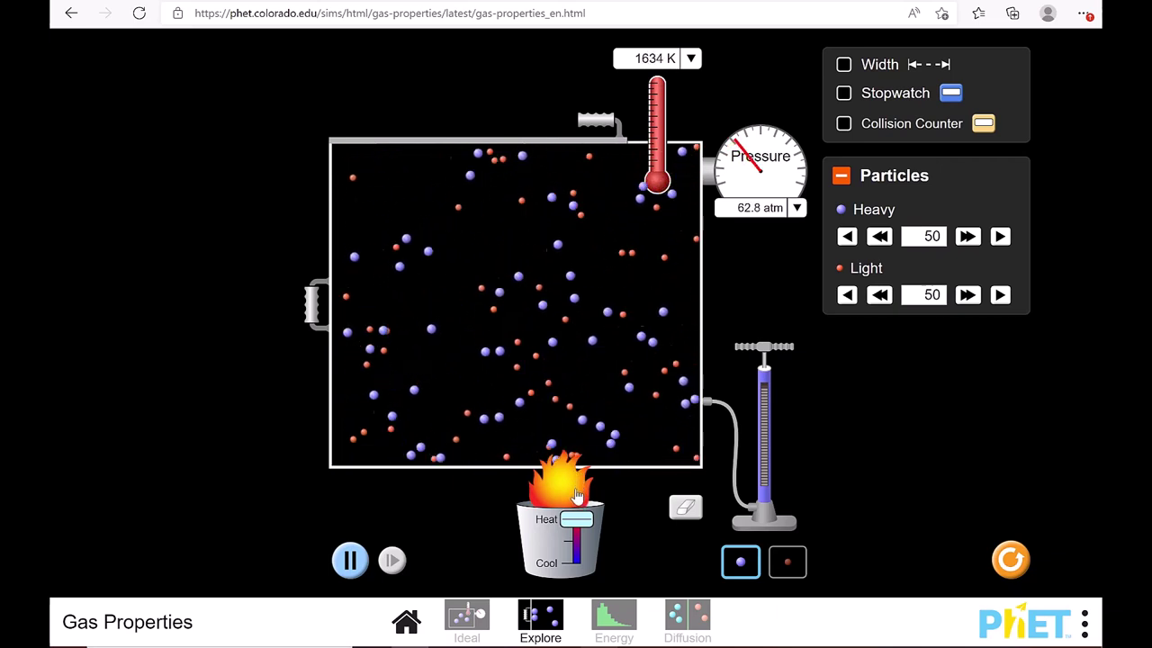
pyautogui.moveTo(576, 493); pyautogui.dragTo(572, 585)
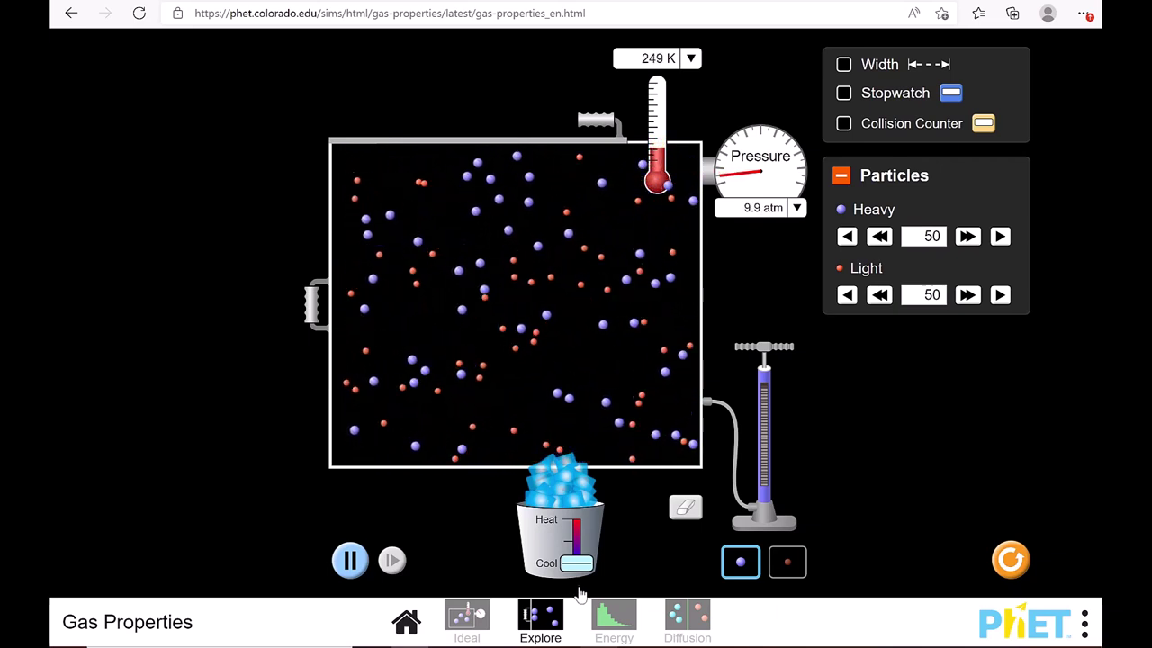
pyautogui.moveTo(581, 592); pyautogui.dragTo(580, 594)
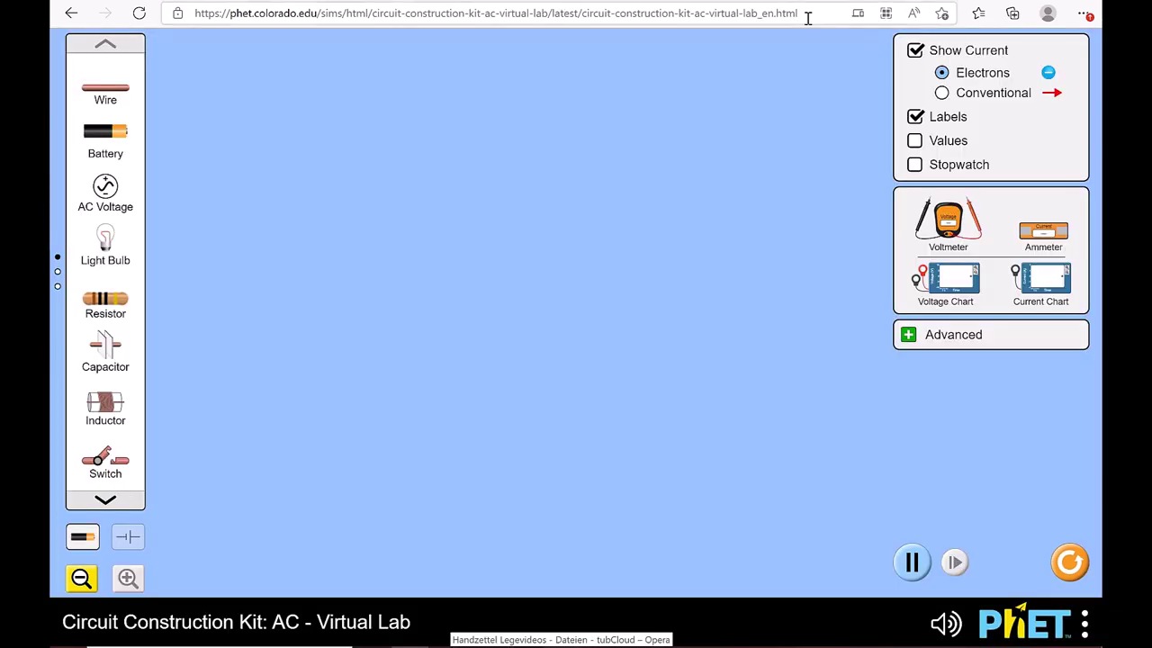
# Select the web address, then place a light bulb and a battery on the workspace.
pyautogui.moveTo(807, 18); pyautogui.dragTo(765, 18)
pyautogui.moveTo(465, 23); pyautogui.dragTo(108, 22)
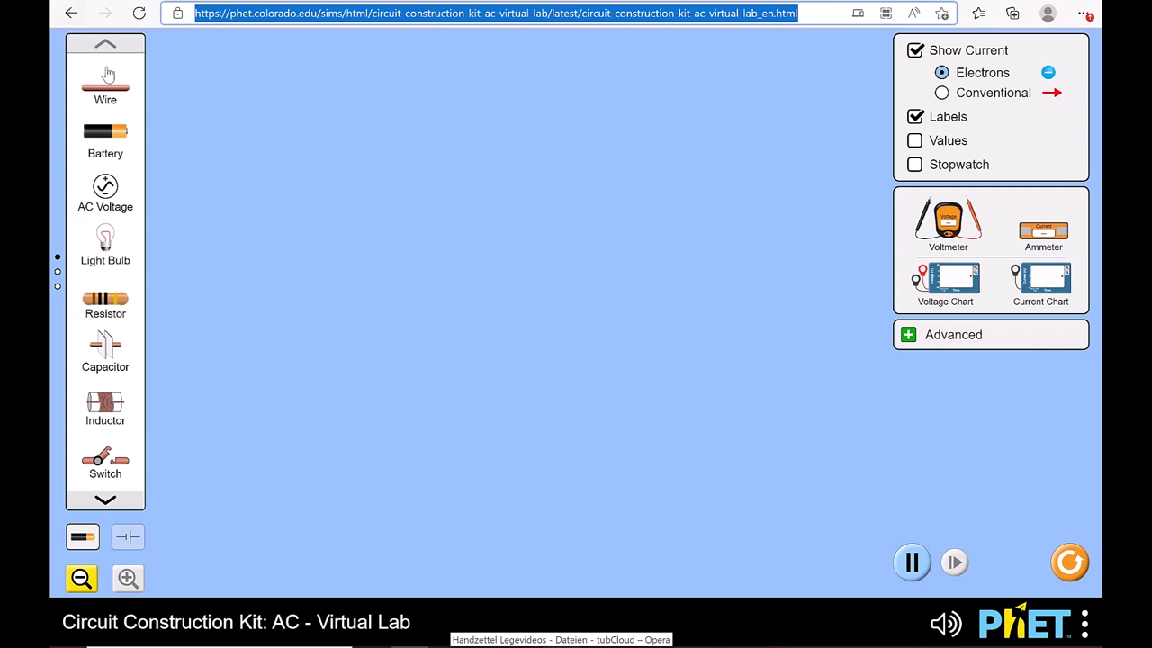
pyautogui.moveTo(105, 238)
pyautogui.mouseDown()
pyautogui.moveTo(103, 207)
pyautogui.moveTo(411, 230)
pyautogui.mouseUp()
pyautogui.moveTo(121, 139)
pyautogui.mouseDown()
pyautogui.moveTo(589, 365)
pyautogui.moveTo(576, 383)
pyautogui.mouseUp()
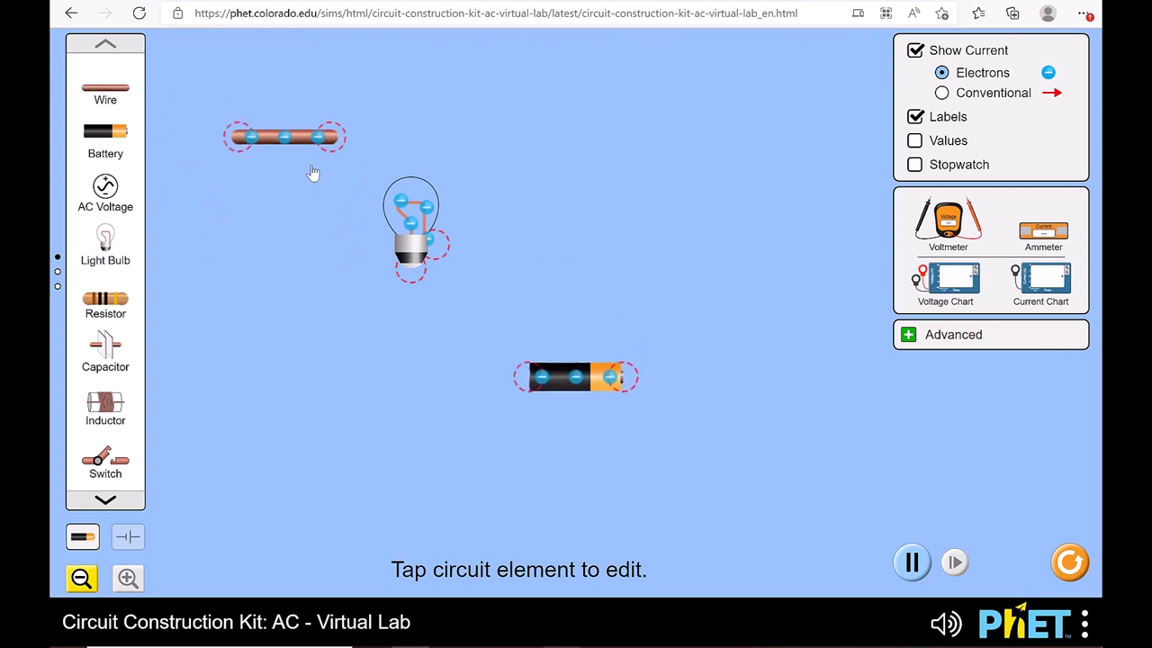
# Connect the bulb and battery with two wires, closing the loop.
pyautogui.moveTo(315, 138)
pyautogui.mouseDown()
pyautogui.moveTo(521, 246)
pyautogui.moveTo(691, 253)
pyautogui.mouseUp()
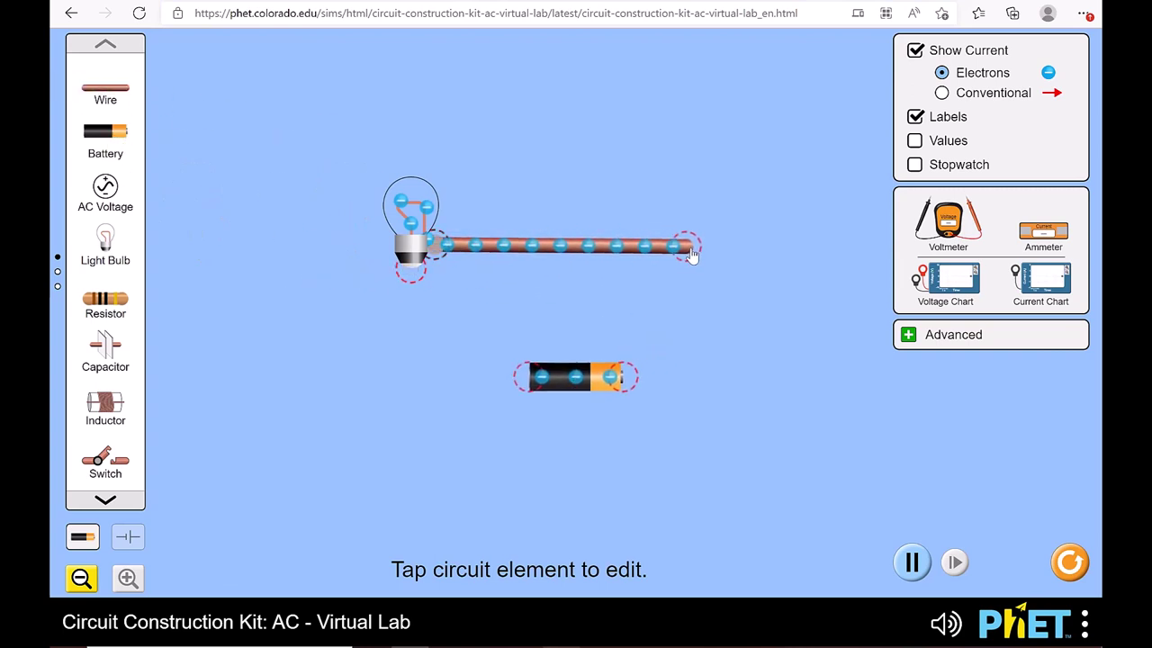
pyautogui.moveTo(135, 97)
pyautogui.mouseDown()
pyautogui.moveTo(360, 274)
pyautogui.moveTo(412, 376)
pyautogui.moveTo(463, 398)
pyautogui.moveTo(681, 380)
pyautogui.mouseUp()
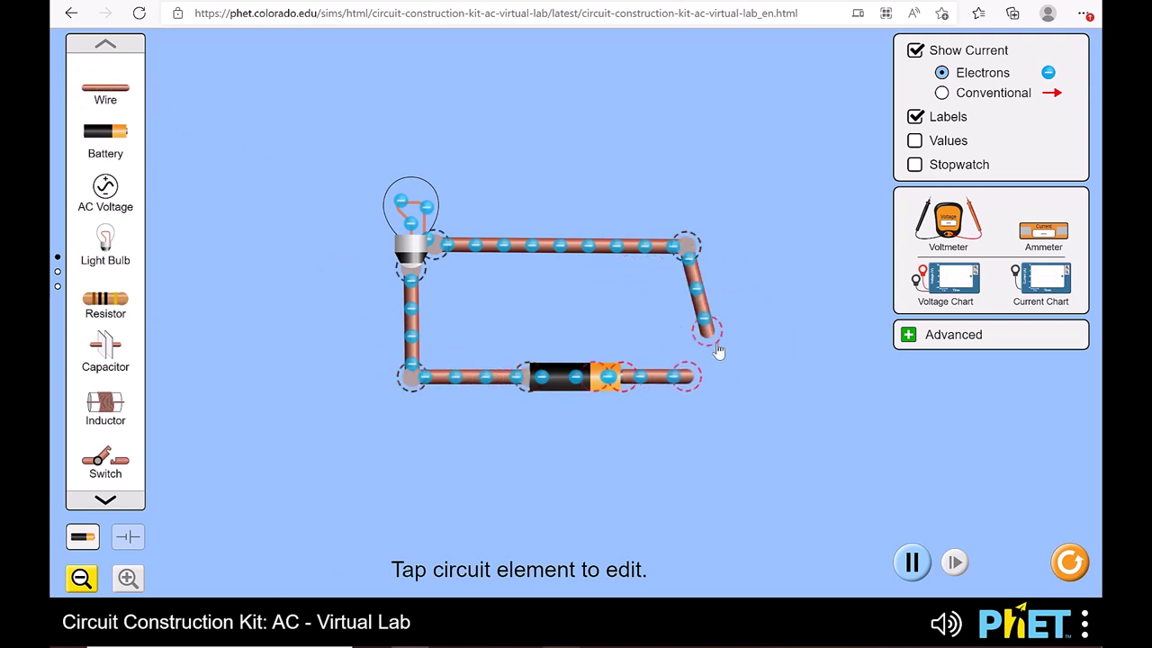
pyautogui.moveTo(719, 351); pyautogui.dragTo(697, 396)
pyautogui.moveTo(606, 385); pyautogui.dragTo(577, 385)
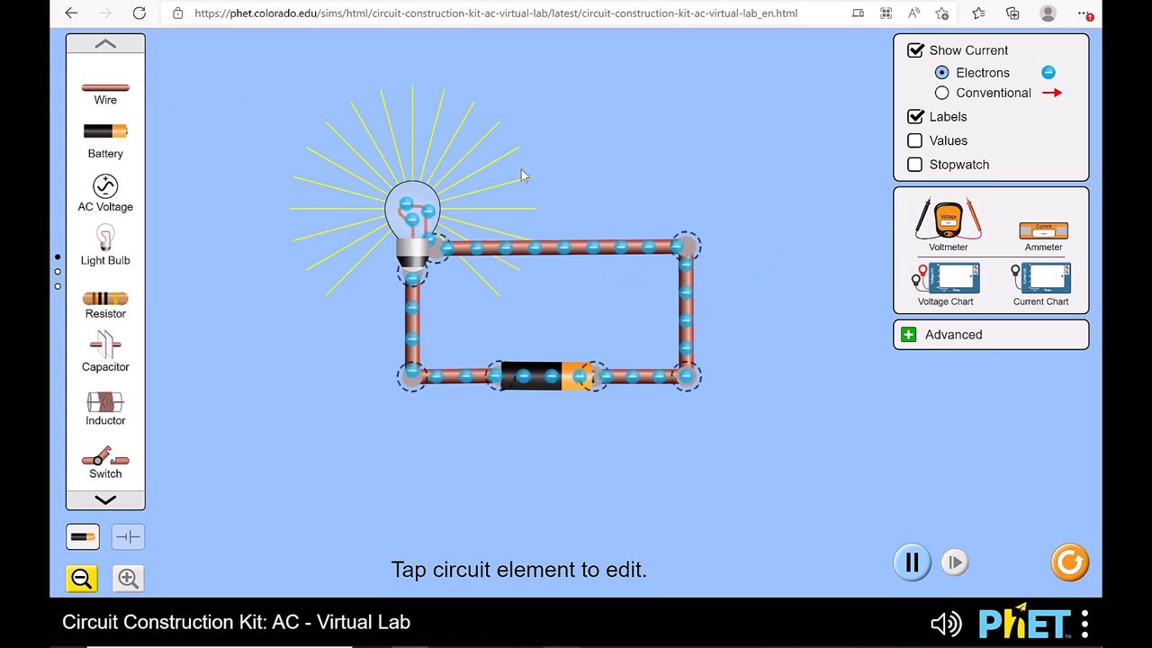
# Toggle the current display to conventional and back to electrons, then set bulb resistance to 14 ohms.
pyautogui.click(942, 94)
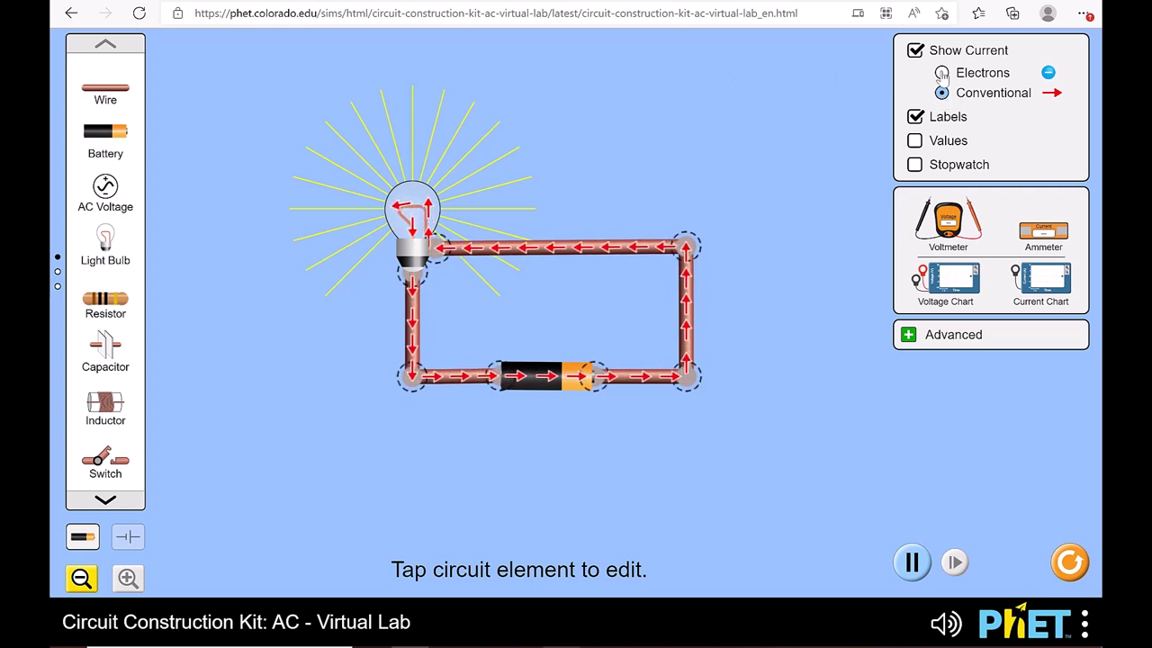
pyautogui.click(942, 73)
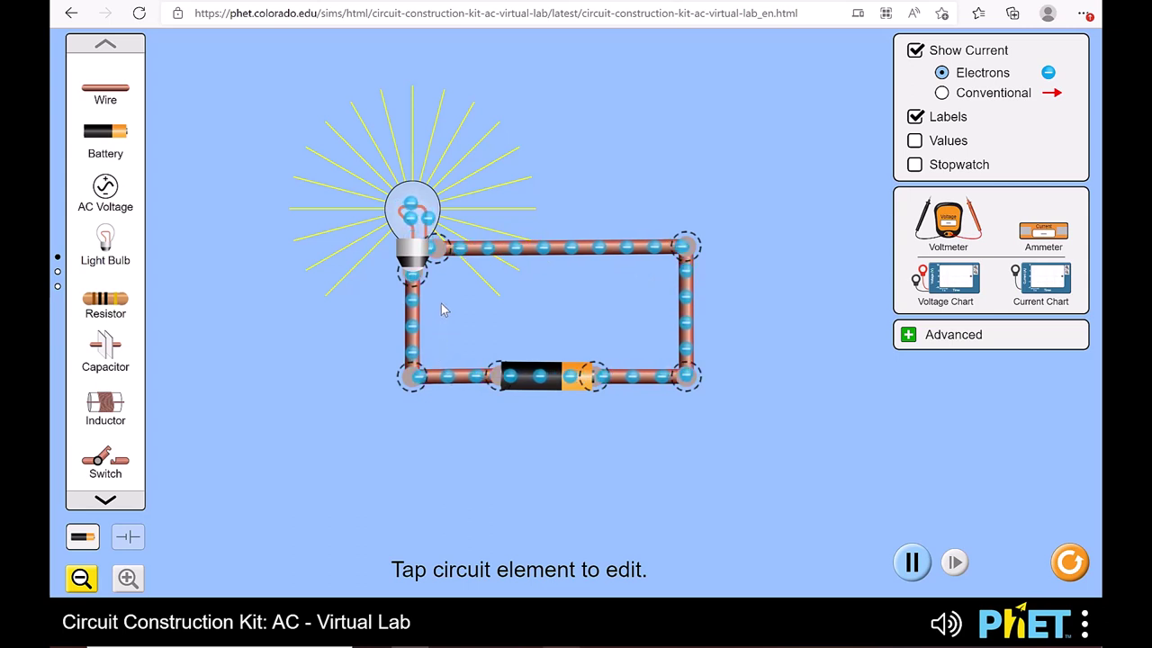
pyautogui.click(423, 261)
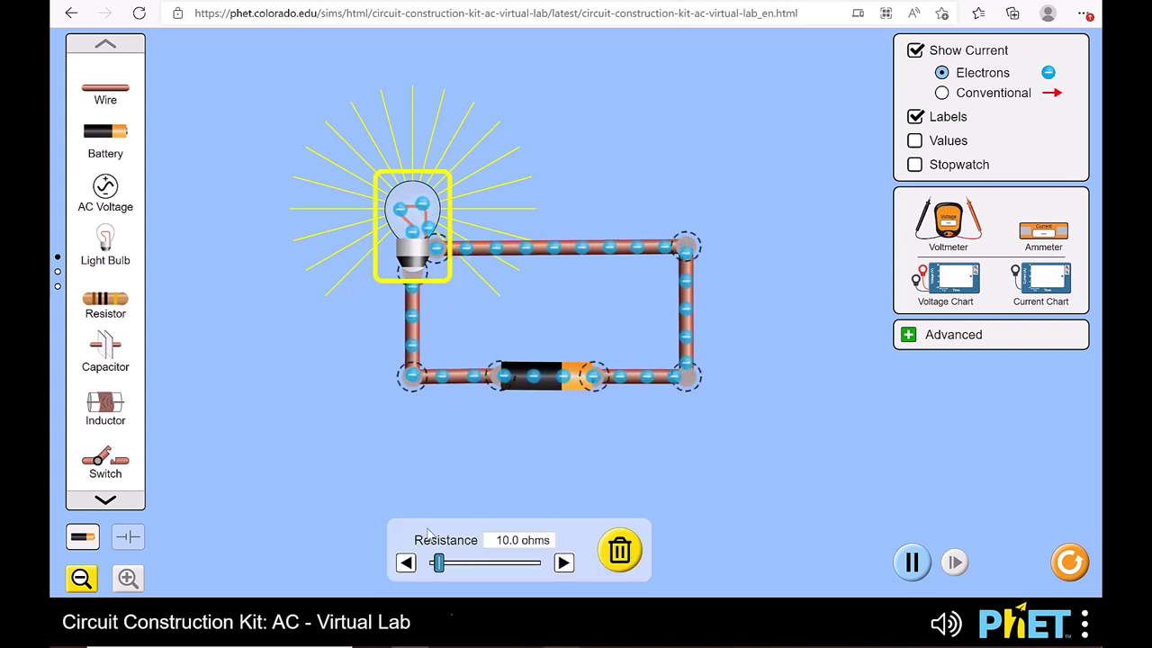
pyautogui.moveTo(439, 565)
pyautogui.mouseDown()
pyautogui.moveTo(461, 576)
pyautogui.moveTo(438, 576)
pyautogui.mouseUp()
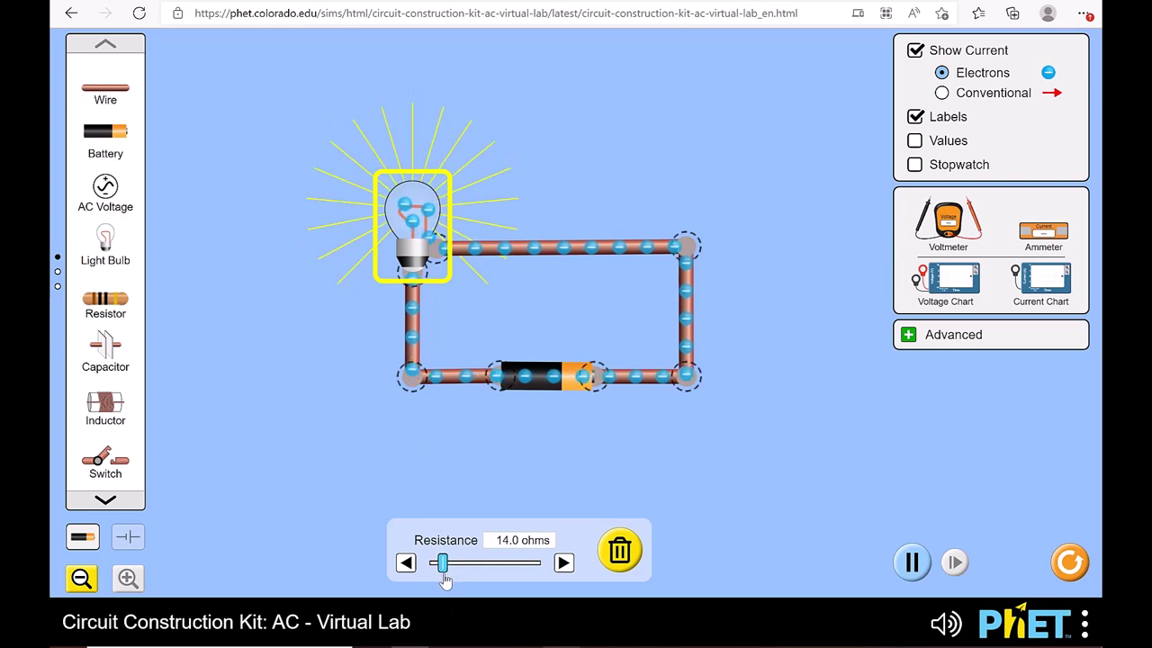
# Select the battery, leave its voltage at 9 V, and deselect it.
pyautogui.click(541, 387)
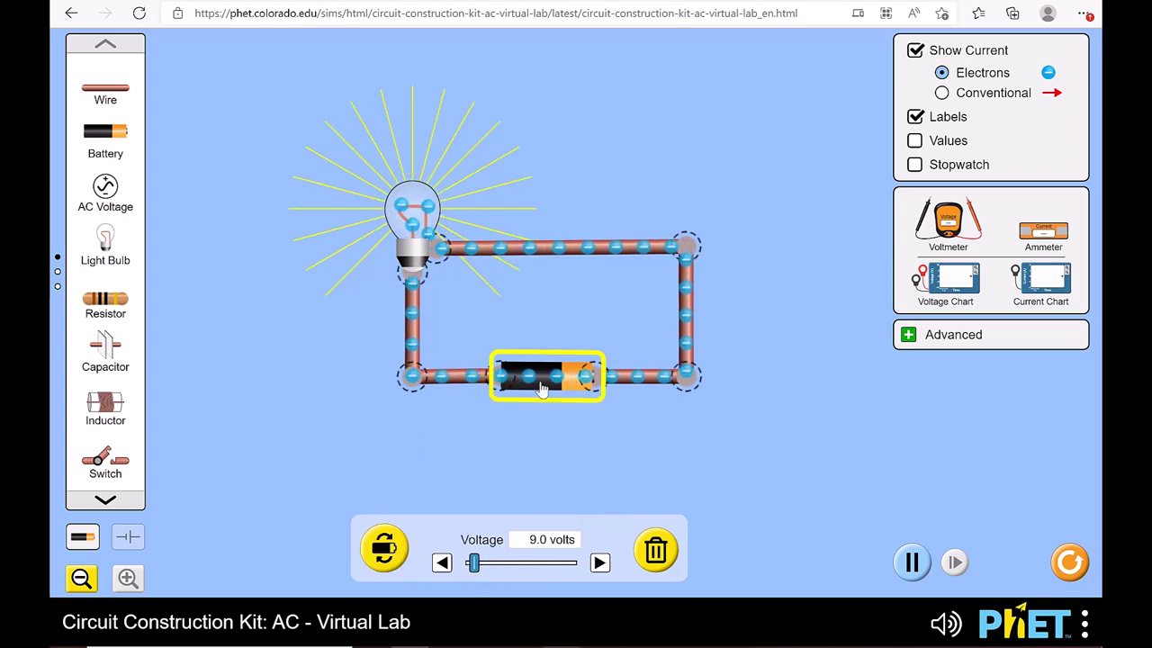
pyautogui.moveTo(474, 564)
pyautogui.mouseDown()
pyautogui.moveTo(483, 566)
pyautogui.moveTo(473, 569)
pyautogui.mouseUp()
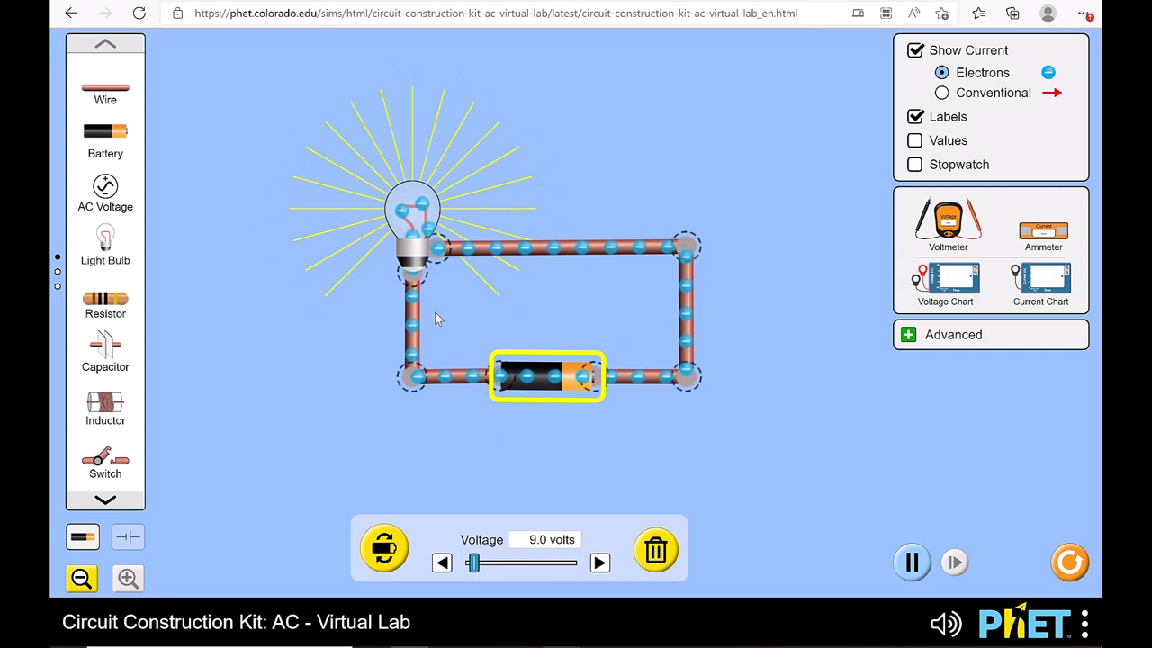
pyautogui.click(610, 455)
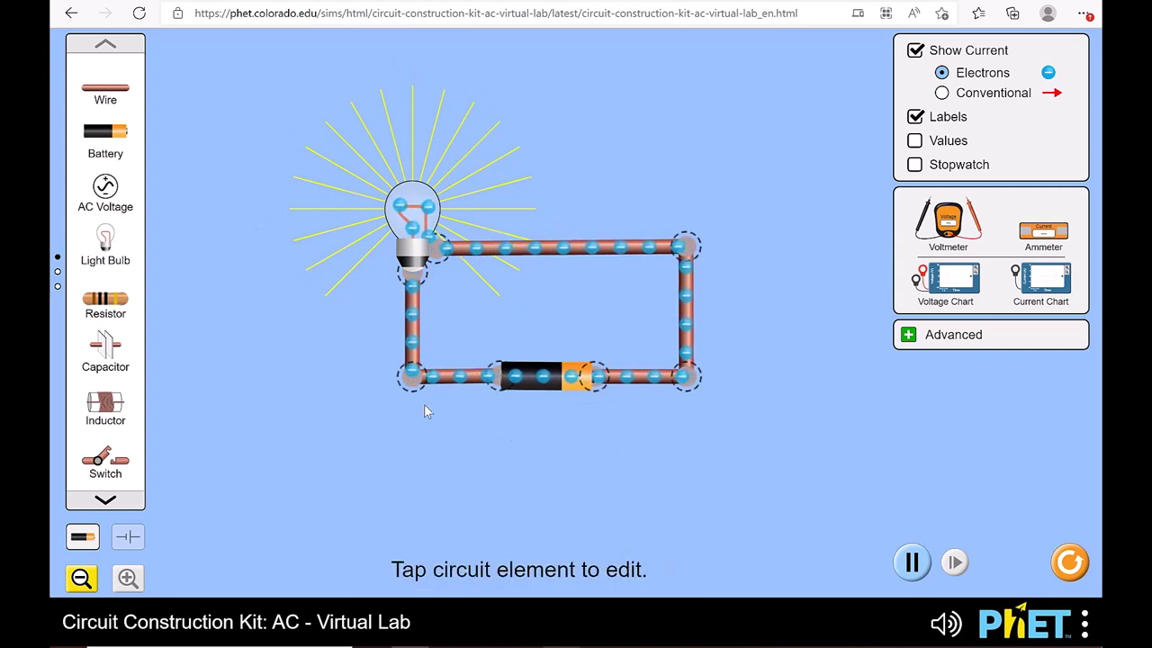
# Delete the circuit's top wire.
pyautogui.moveTo(105, 241)
pyautogui.mouseDown()
pyautogui.moveTo(315, 360)
pyautogui.moveTo(203, 283)
pyautogui.moveTo(106, 256)
pyautogui.mouseUp()
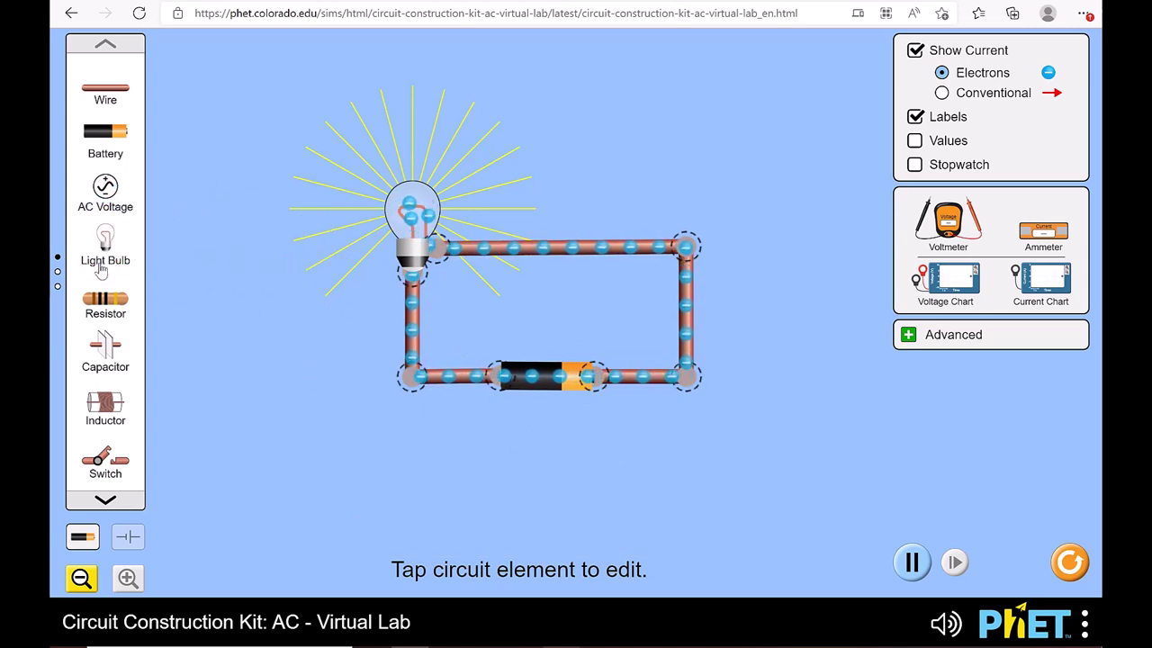
pyautogui.click(563, 258)
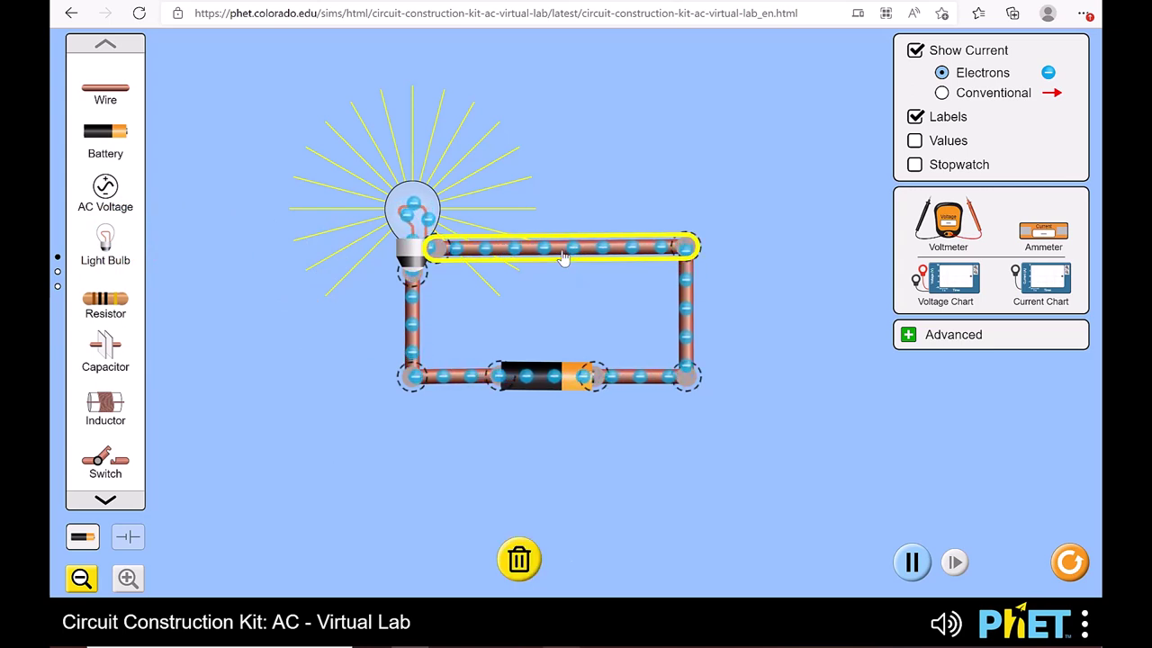
pyautogui.press('Delete')
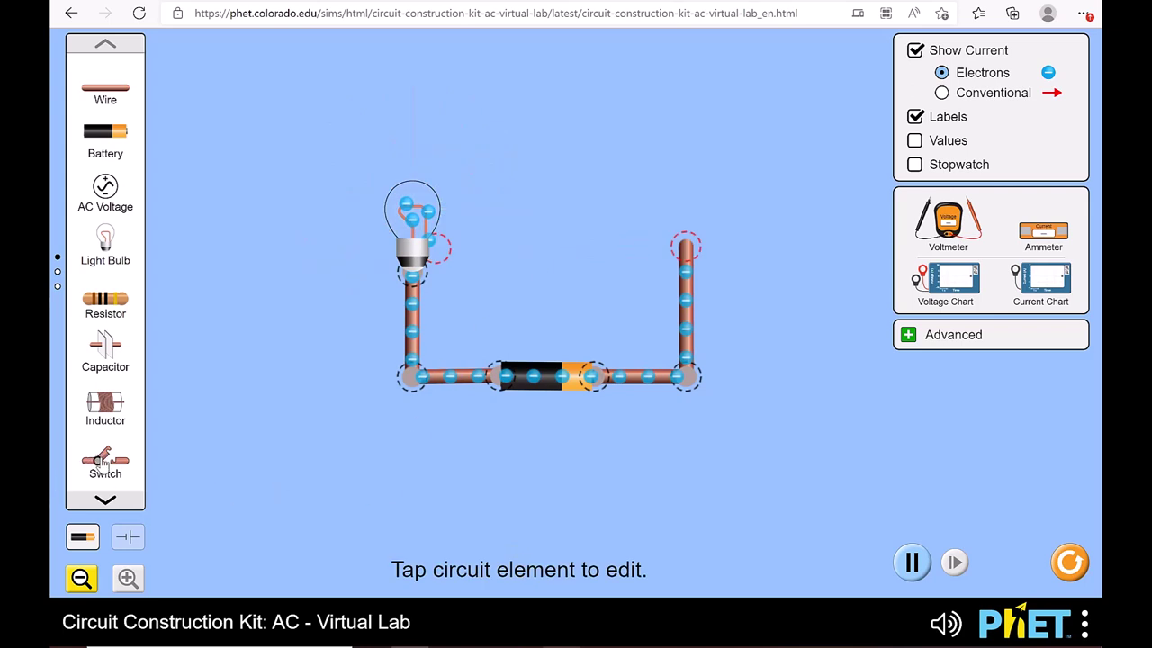
# Wire a switch between the bulb and right wire, close it, then open it again.
pyautogui.moveTo(102, 463); pyautogui.dragTo(559, 255)
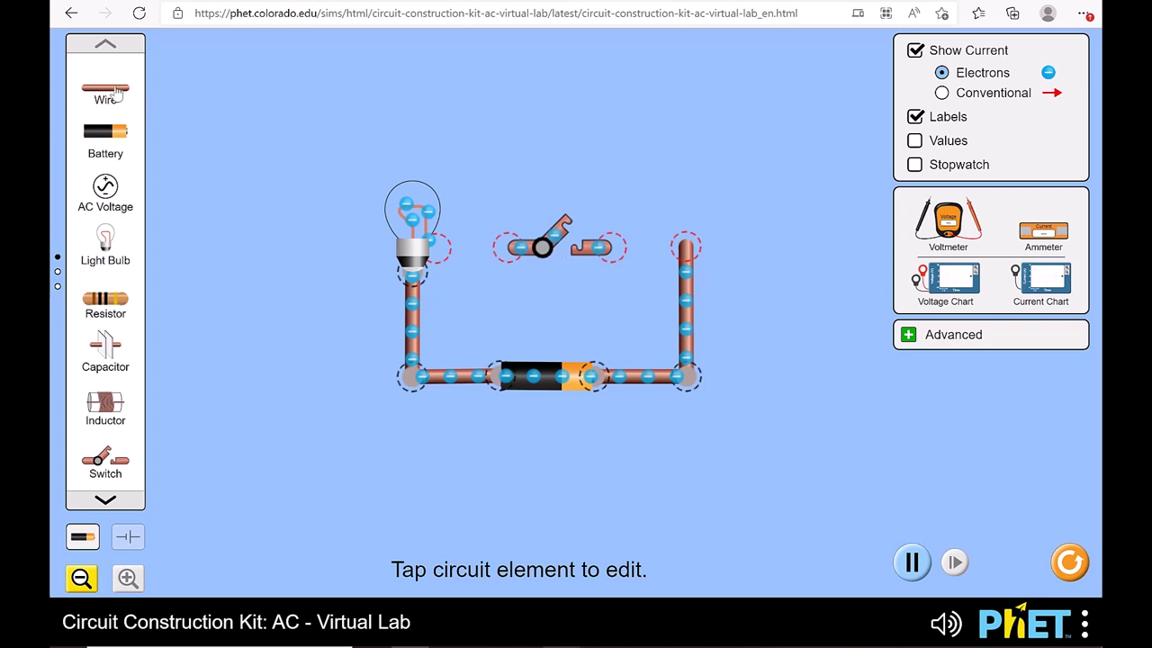
pyautogui.moveTo(116, 91); pyautogui.dragTo(469, 251)
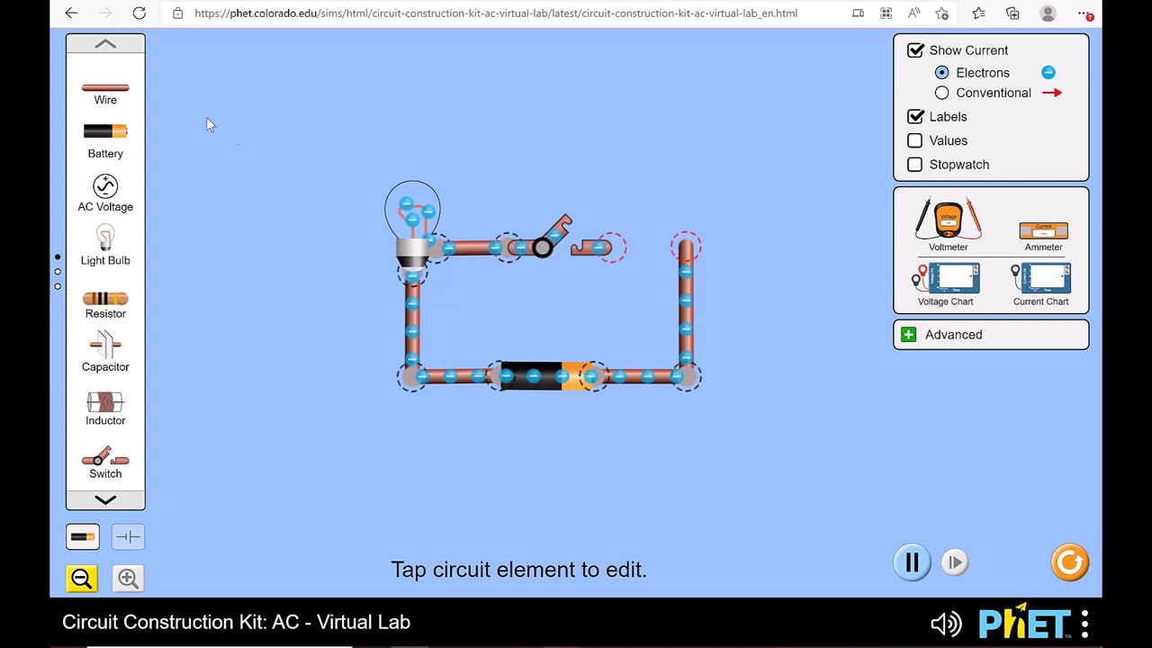
pyautogui.moveTo(122, 95); pyautogui.dragTo(670, 247)
pyautogui.click(560, 225)
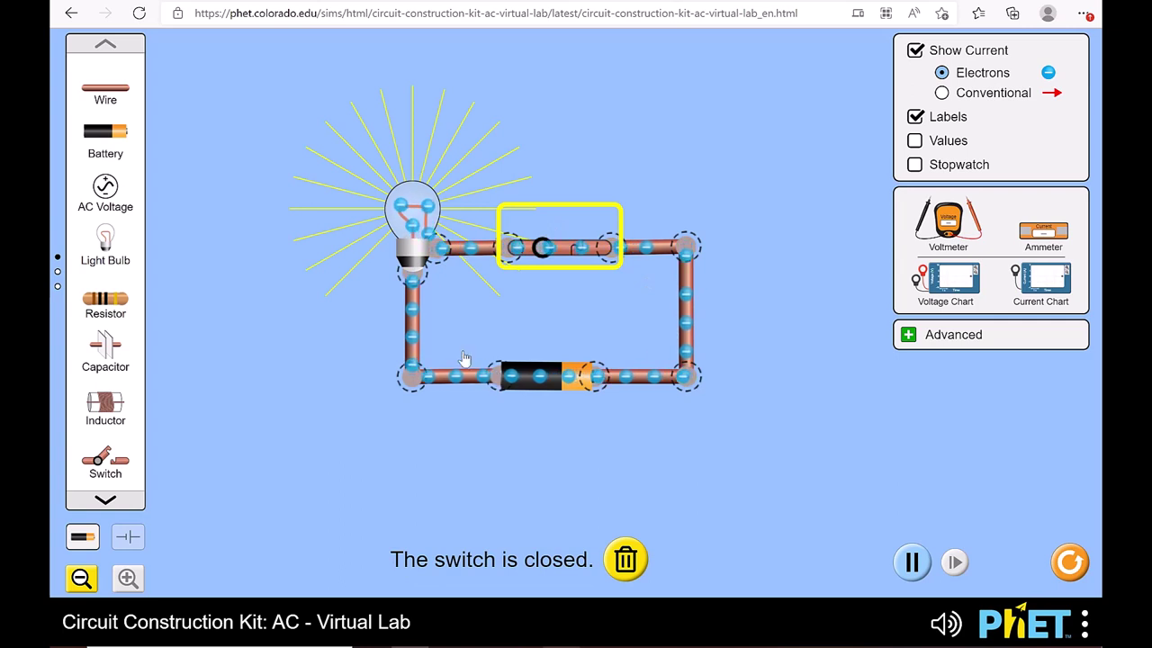
pyautogui.click(569, 251)
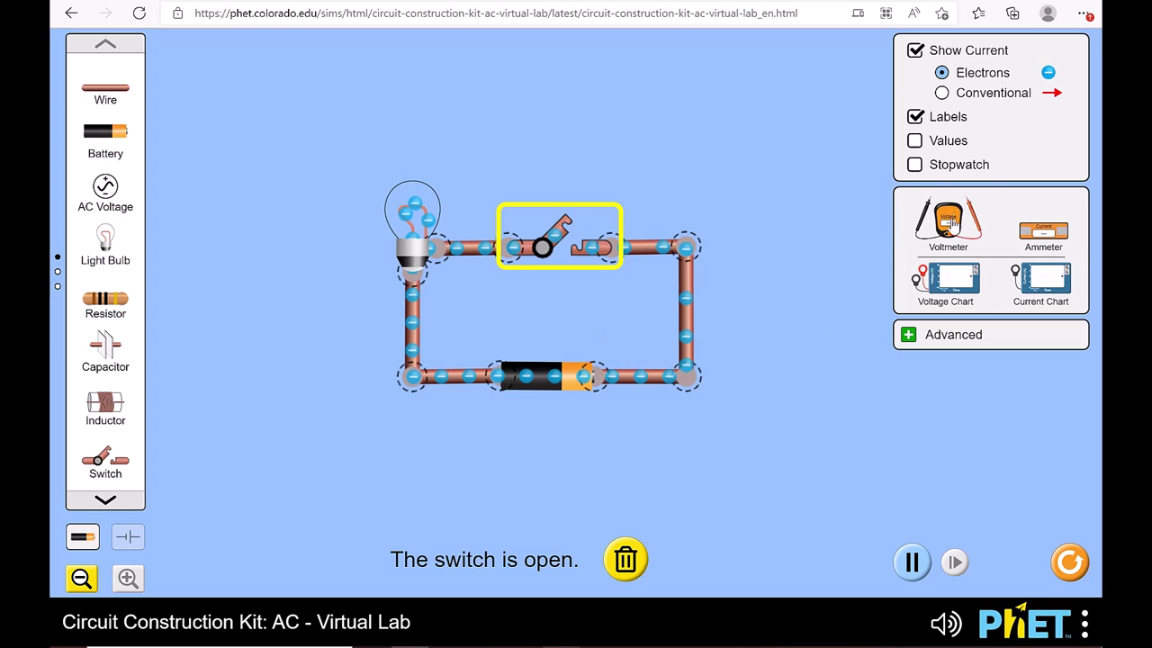
# Place voltmeter probes across the battery and close the switch to read 9.00 V.
pyautogui.moveTo(948, 220)
pyautogui.mouseDown()
pyautogui.moveTo(381, 342)
pyautogui.moveTo(284, 430)
pyautogui.mouseUp()
pyautogui.moveTo(390, 397); pyautogui.dragTo(470, 325)
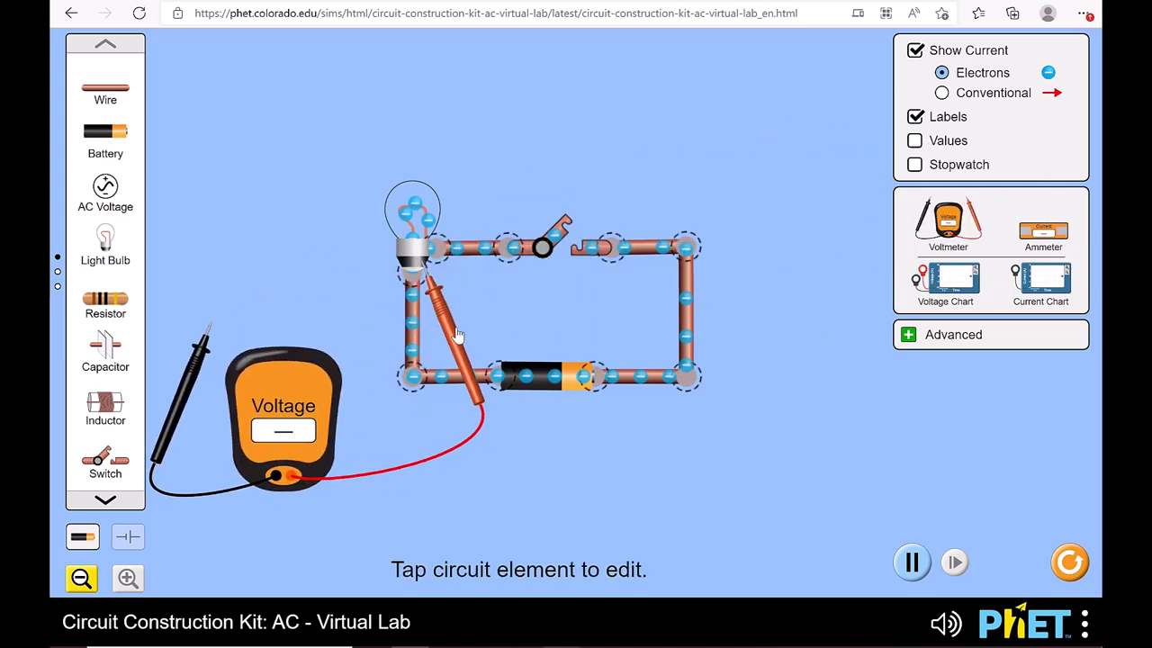
pyautogui.moveTo(176, 400); pyautogui.dragTo(389, 346)
pyautogui.click(551, 236)
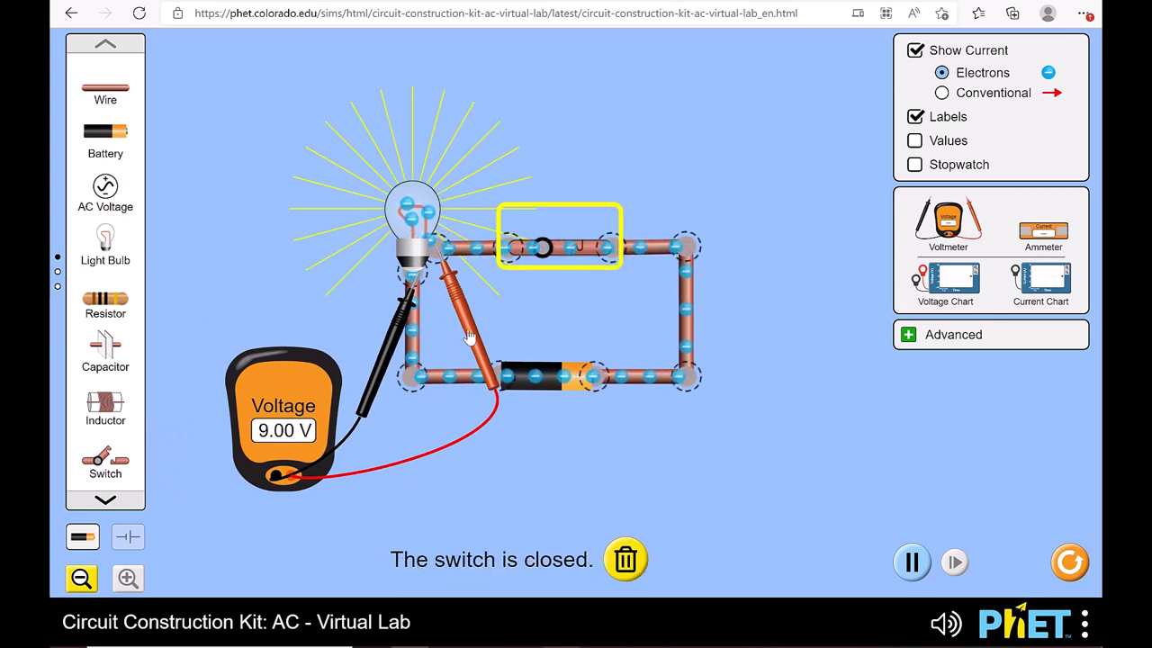
# Swap the voltmeter probes, then seat an ammeter in the right wire reading 0.90 A.
pyautogui.moveTo(468, 338); pyautogui.dragTo(445, 378)
pyautogui.moveTo(380, 353)
pyautogui.mouseDown()
pyautogui.moveTo(414, 322)
pyautogui.moveTo(402, 331)
pyautogui.mouseUp()
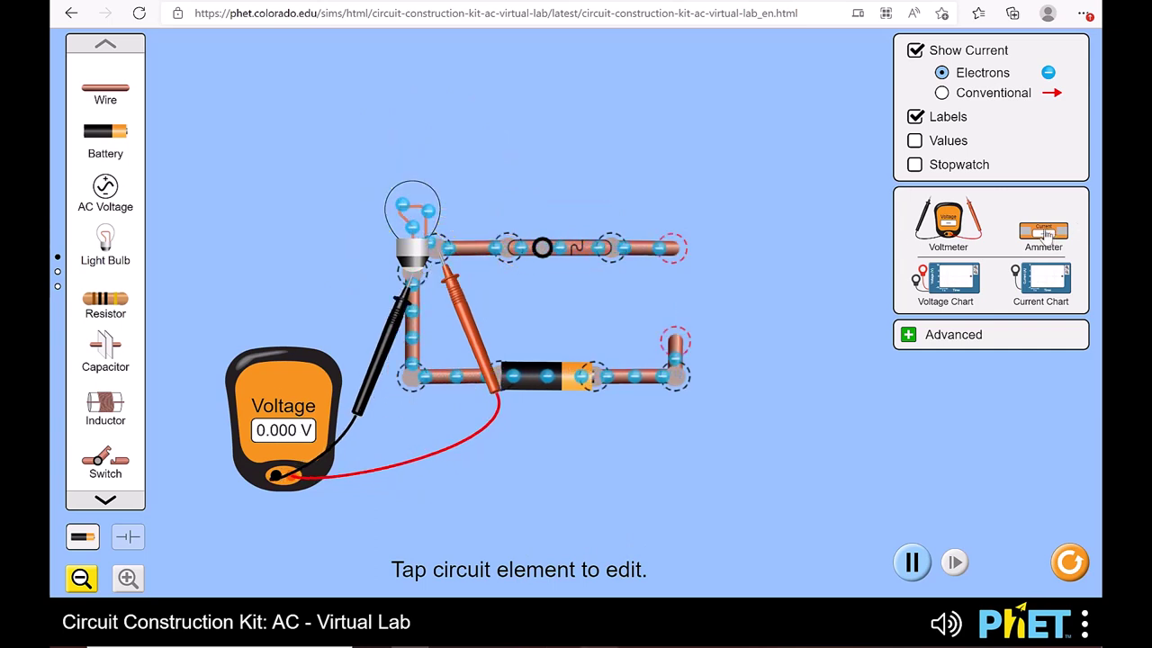
pyautogui.moveTo(1046, 234)
pyautogui.mouseDown()
pyautogui.moveTo(745, 308)
pyautogui.moveTo(676, 358)
pyautogui.moveTo(695, 367)
pyautogui.mouseUp()
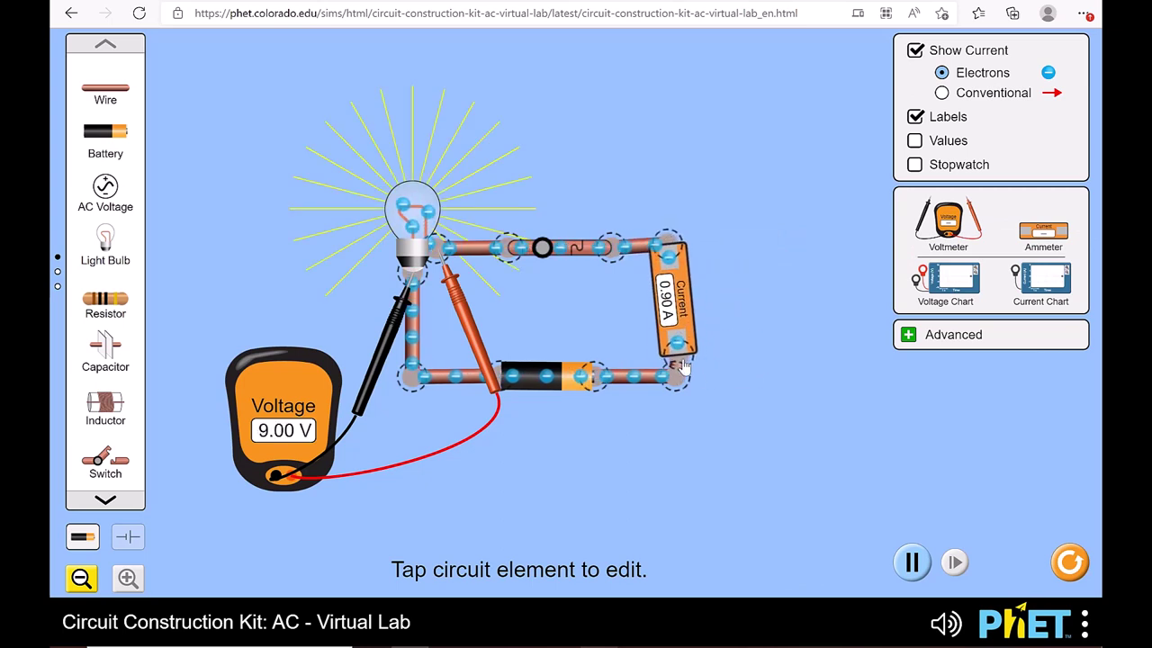
pyautogui.click(804, 478)
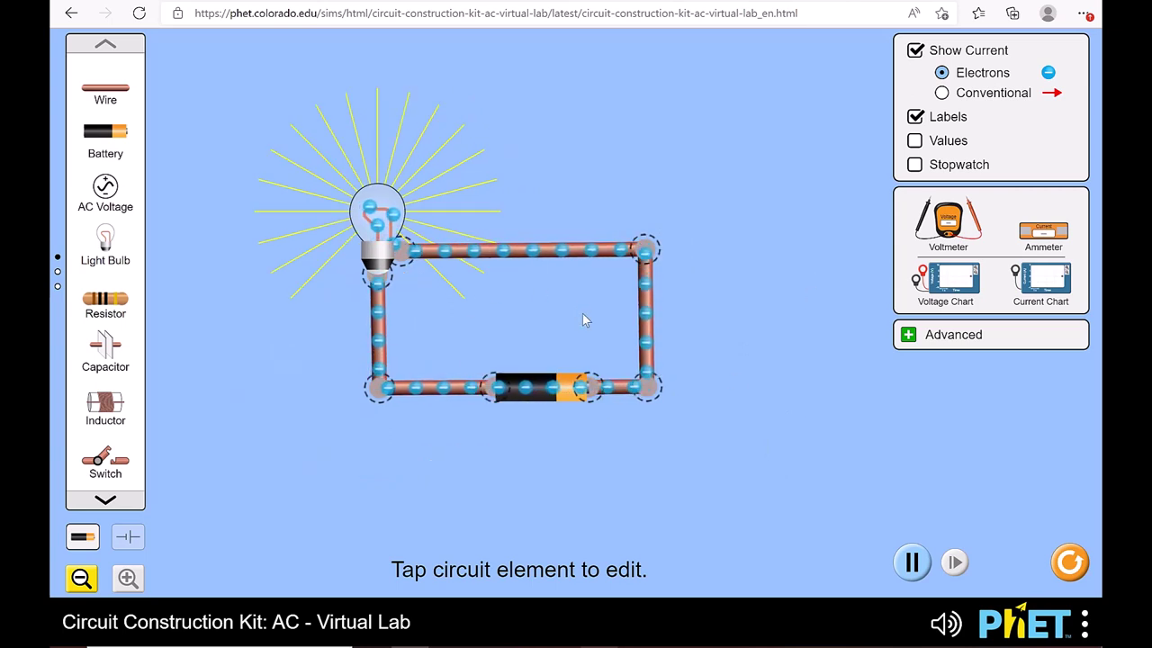
# Switch the circuit display to schematic symbols with the bottom-left toggle.
pyautogui.click(127, 540)
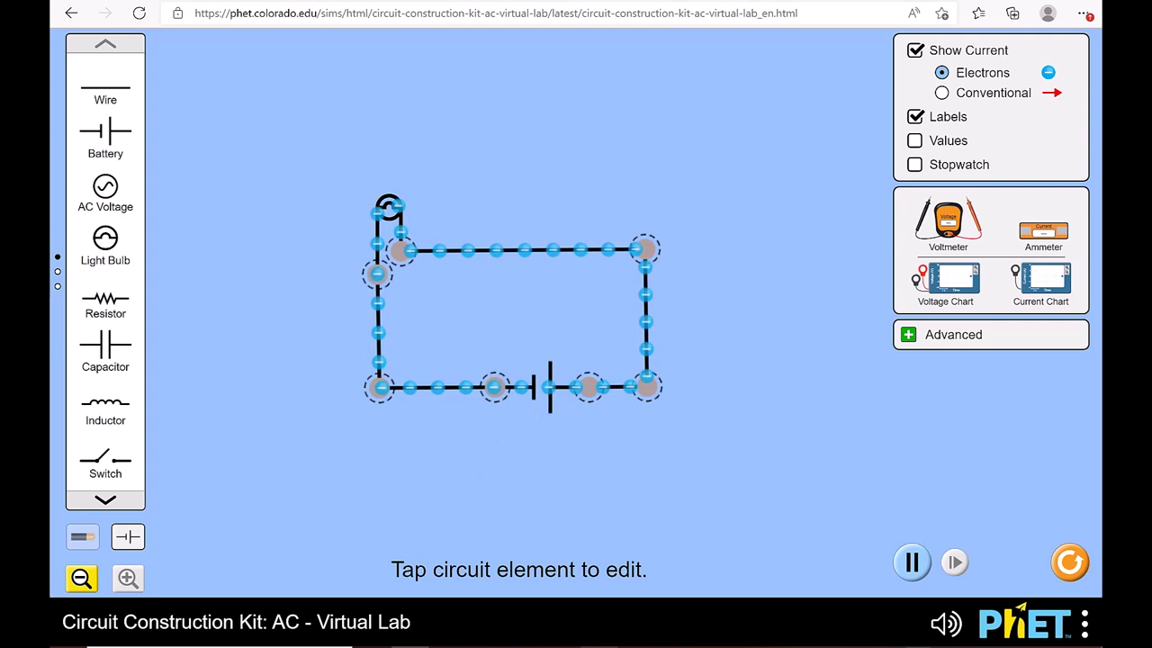
# Set the schematic standard to IEC in the PhET menu's Options dialog.
pyautogui.click(1084, 622)
pyautogui.click(1015, 385)
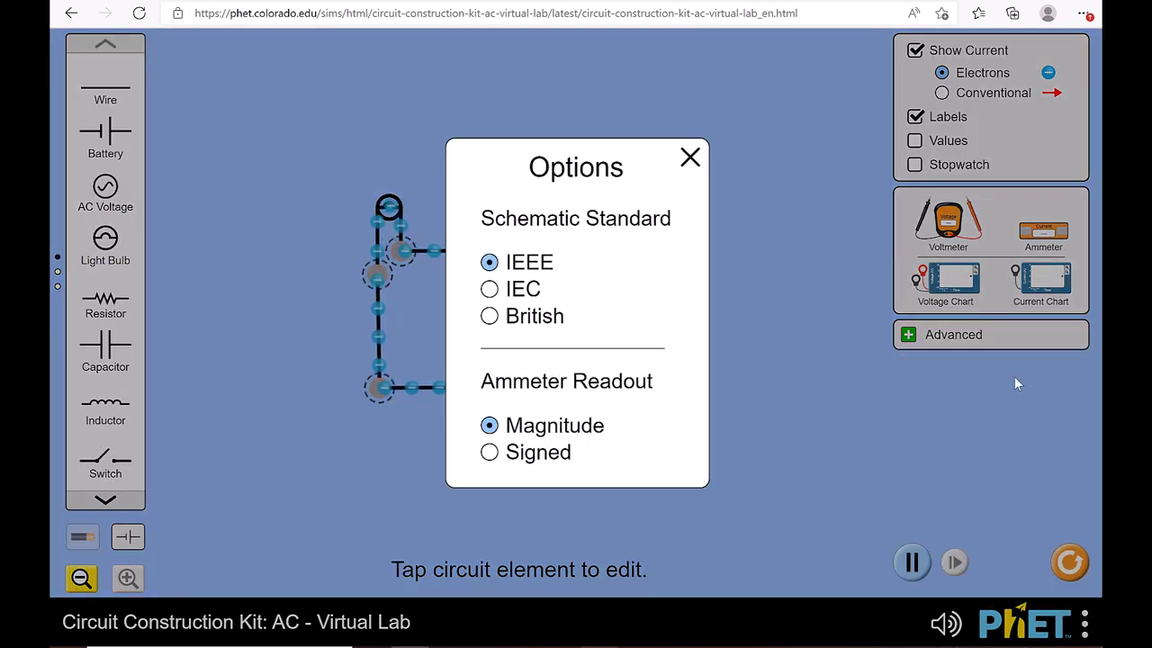
pyautogui.click(519, 292)
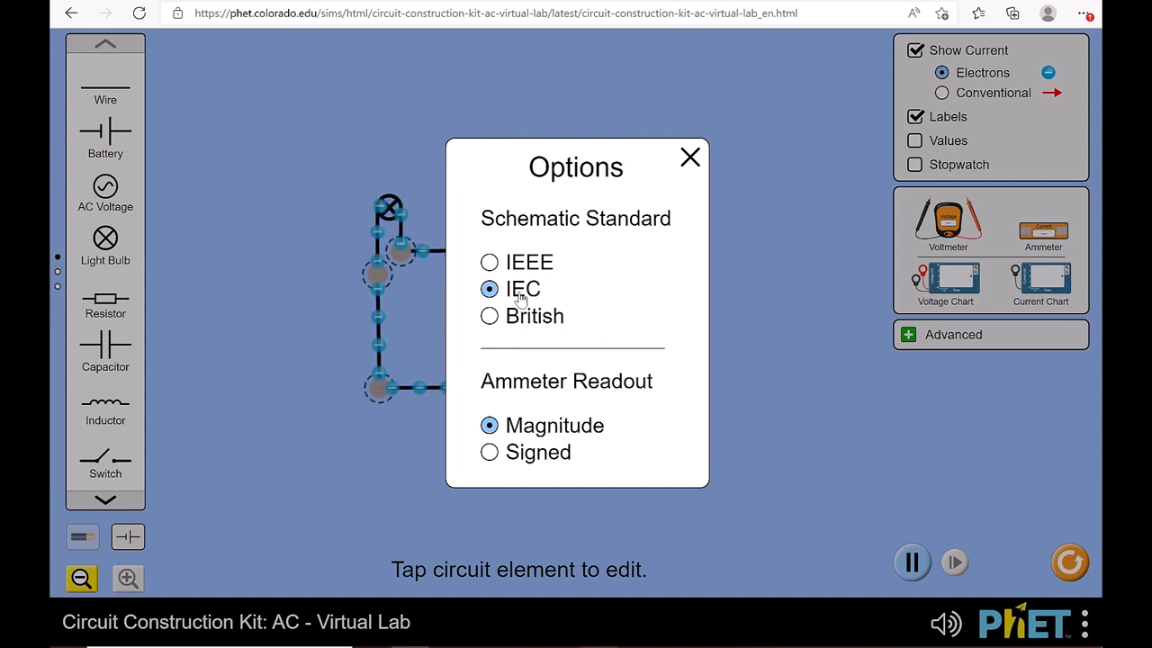
pyautogui.click(690, 157)
# Return to the lifelike view and take a screenshot from the PhET menu.
pyautogui.click(82, 538)
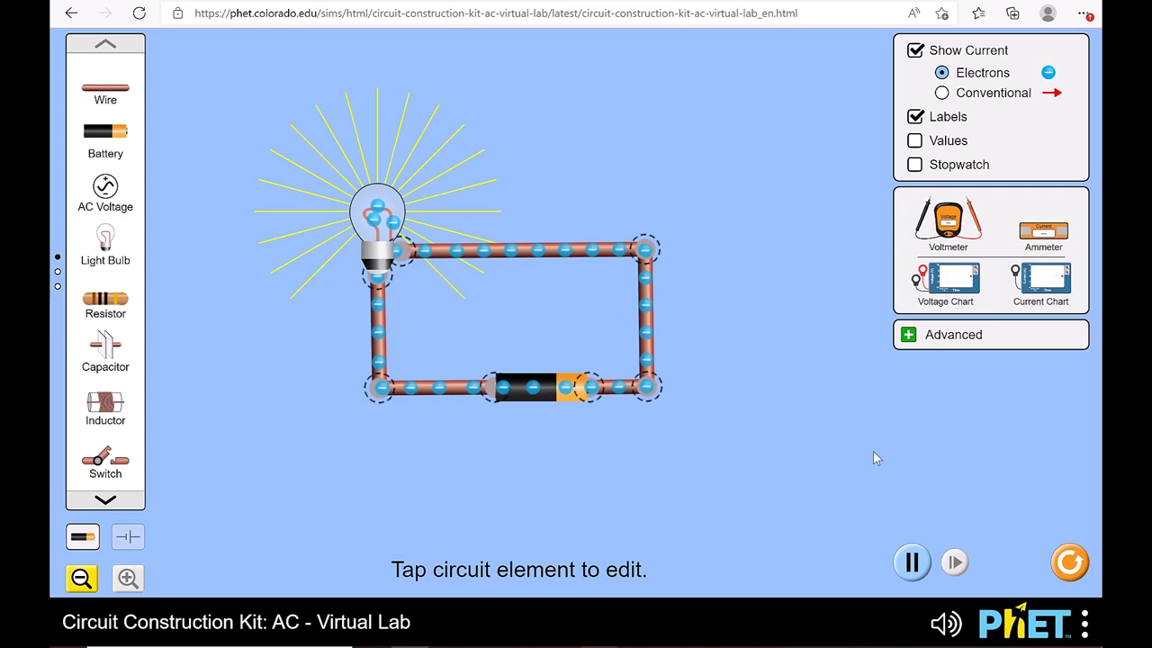
pyautogui.click(1086, 625)
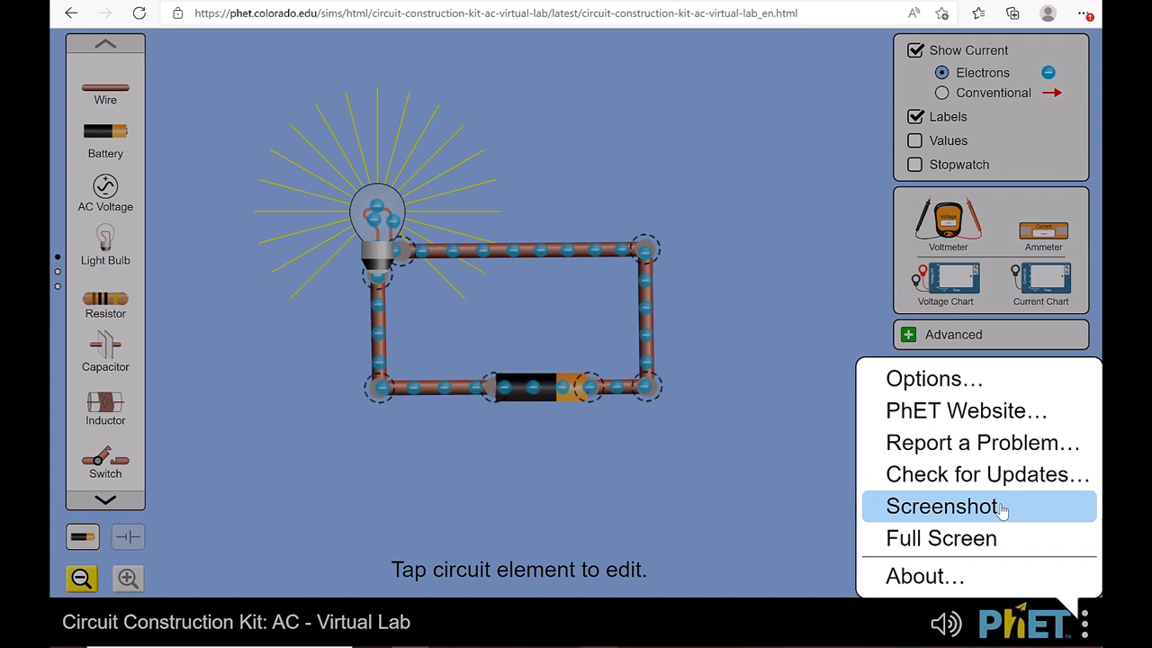
pyautogui.click(1001, 509)
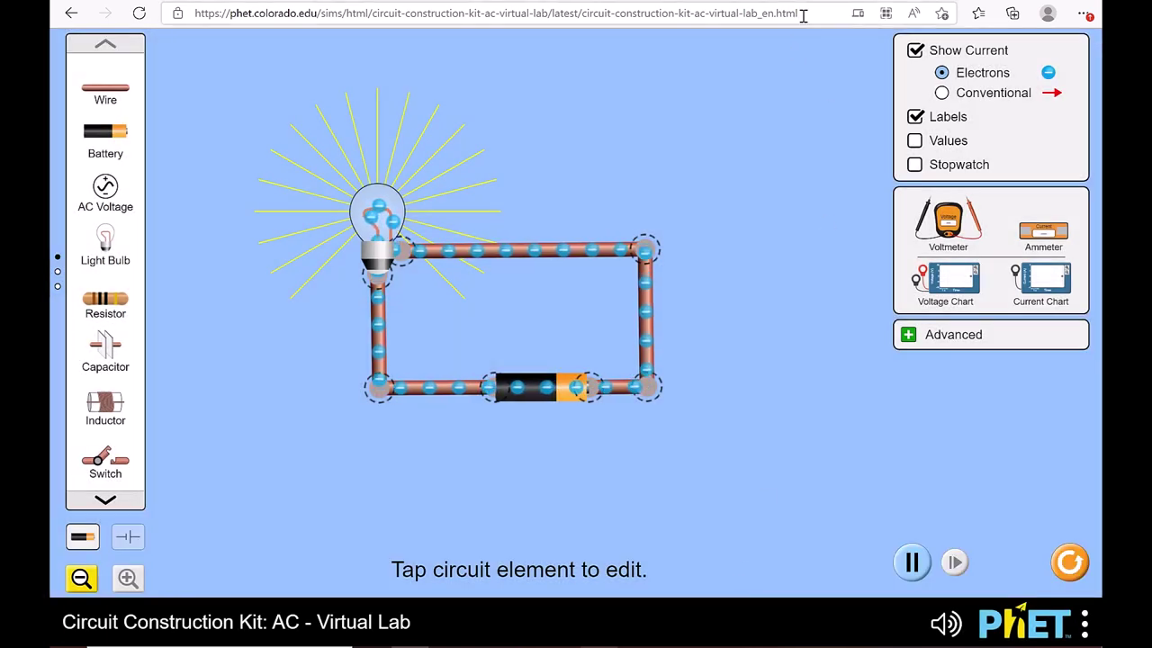
# Change the lab URL's language code from 'en' to 'tr' and reload it in Turkish.
pyautogui.moveTo(808, 9); pyautogui.dragTo(177, 9)
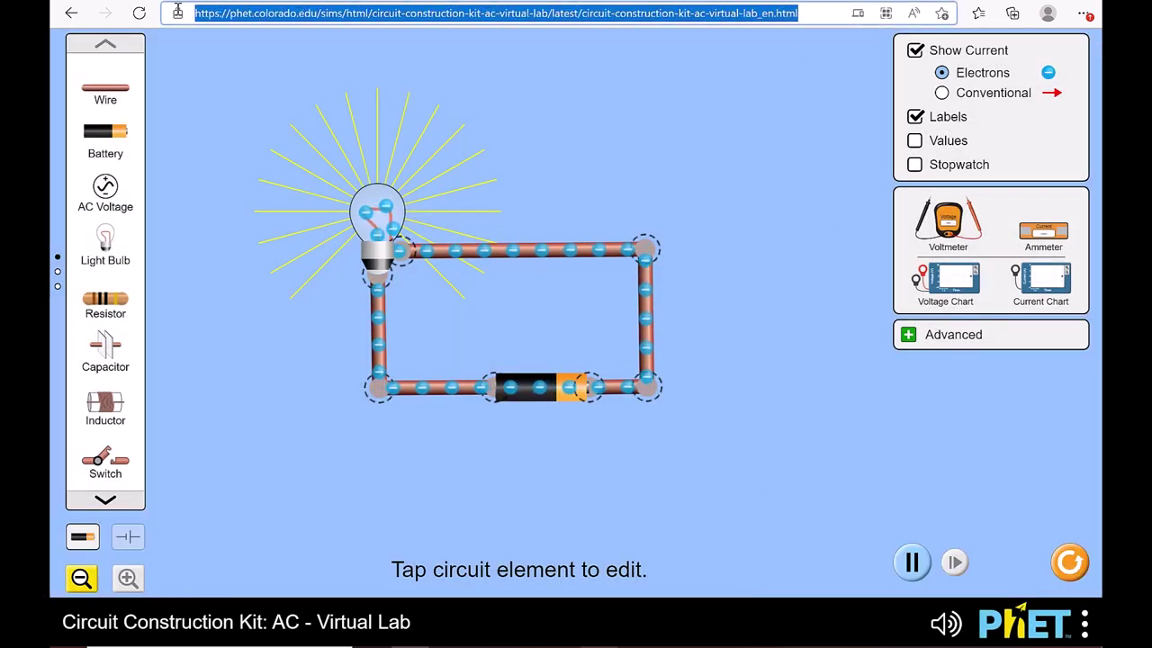
pyautogui.click(767, 13)
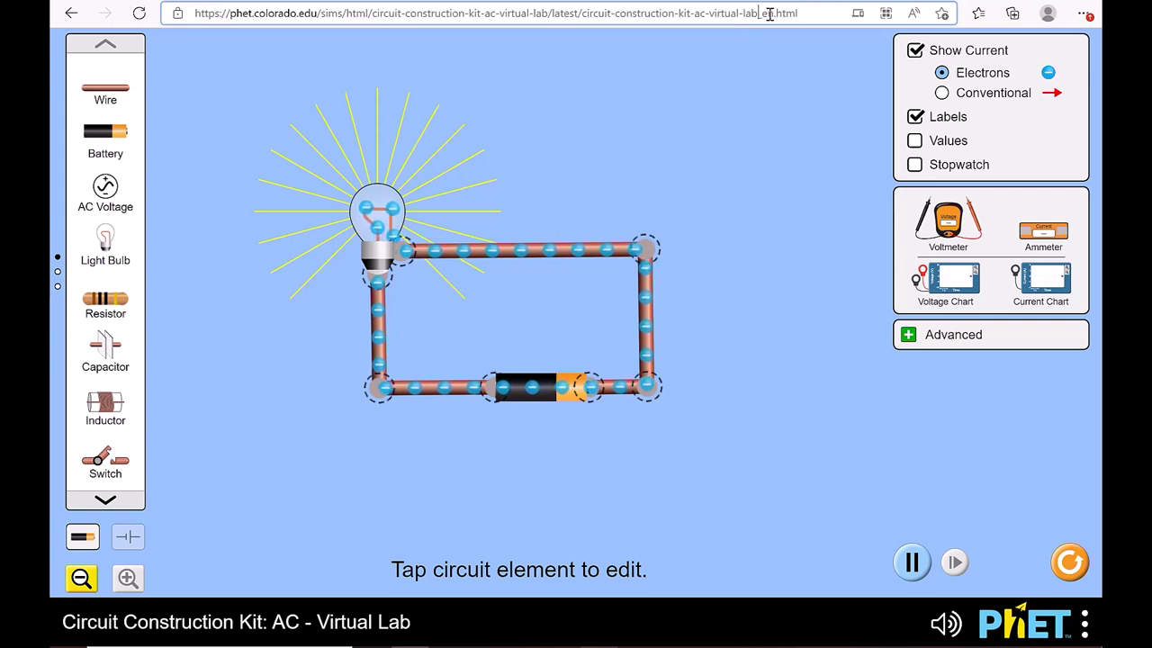
pyautogui.doubleClick(769, 12)
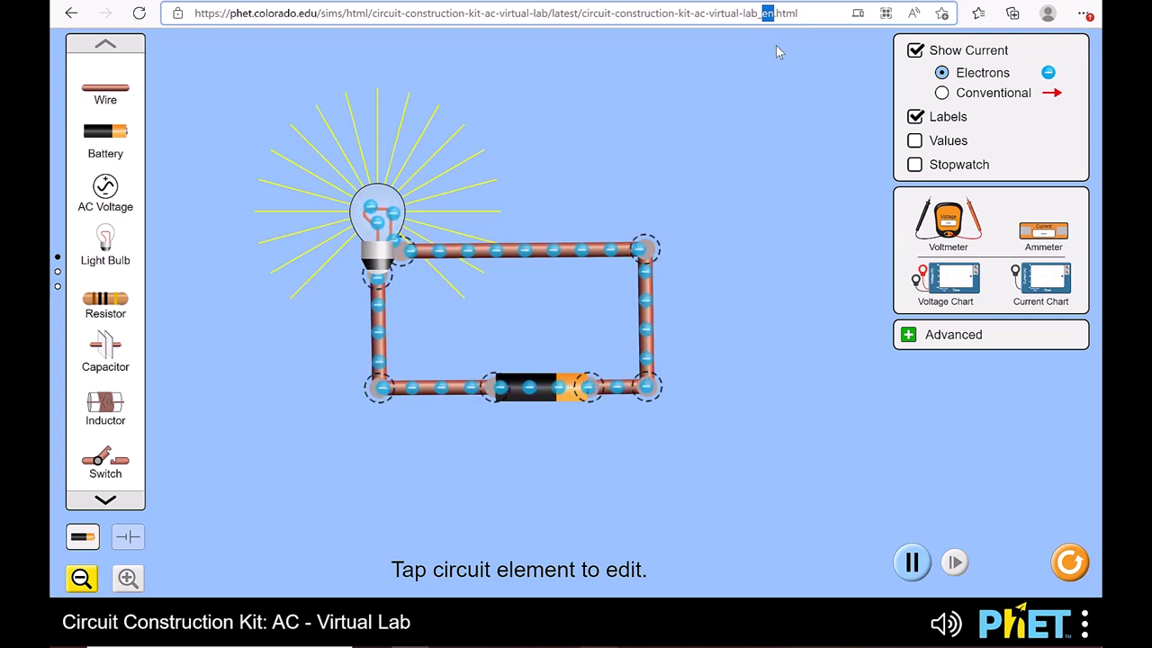
pyautogui.write('tr')
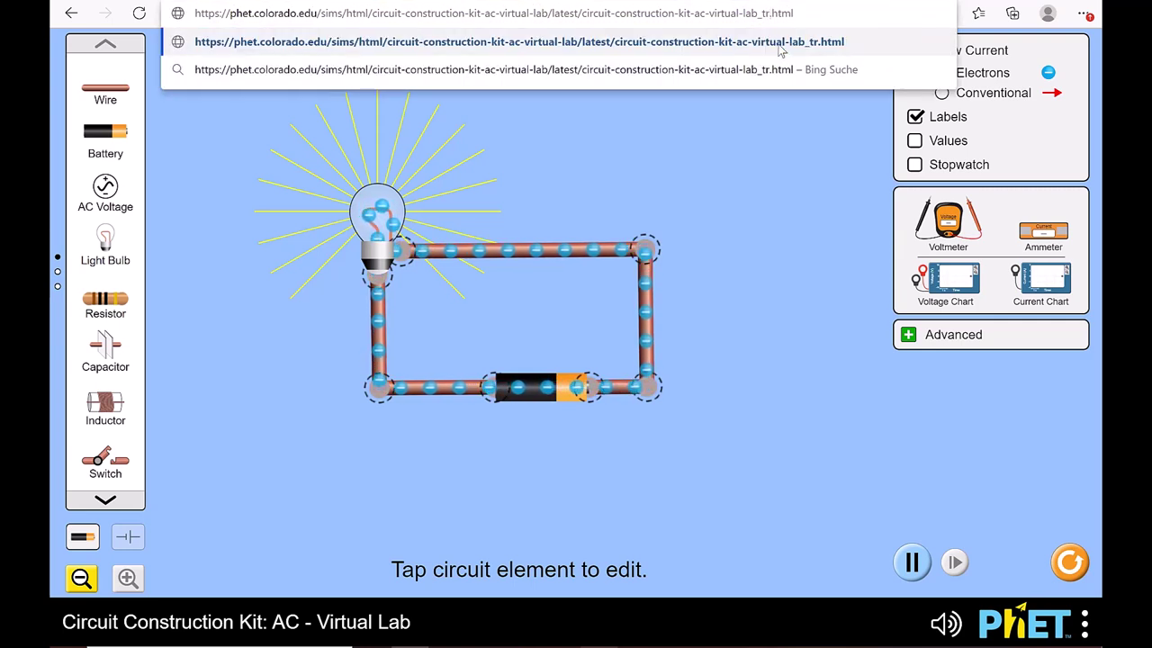
pyautogui.press('Return')
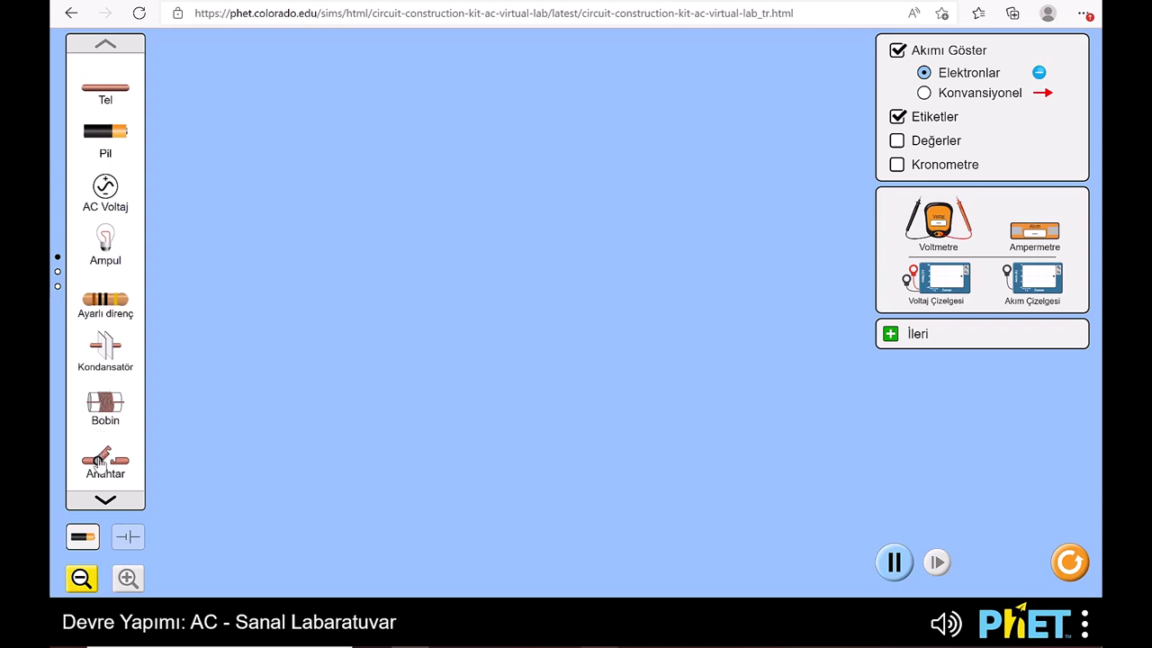
pyautogui.moveTo(121, 133)
pyautogui.mouseDown()
pyautogui.moveTo(393, 160)
pyautogui.moveTo(126, 126)
pyautogui.mouseUp()
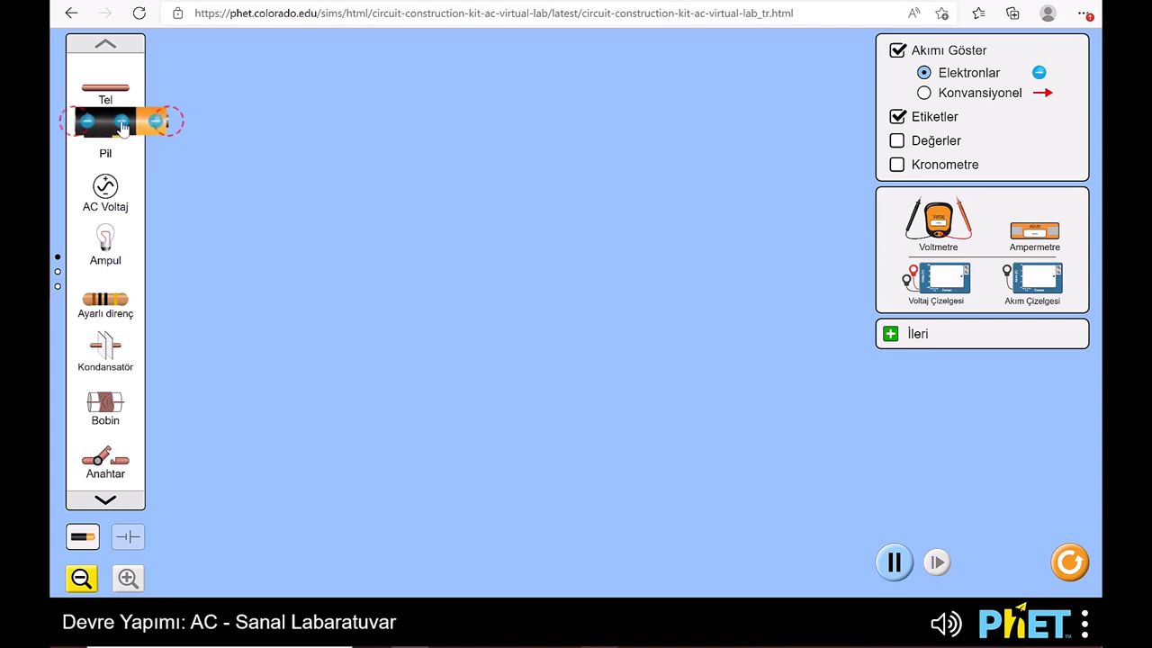
pyautogui.moveTo(106, 246)
pyautogui.mouseDown()
pyautogui.moveTo(378, 277)
pyautogui.moveTo(104, 230)
pyautogui.mouseUp()
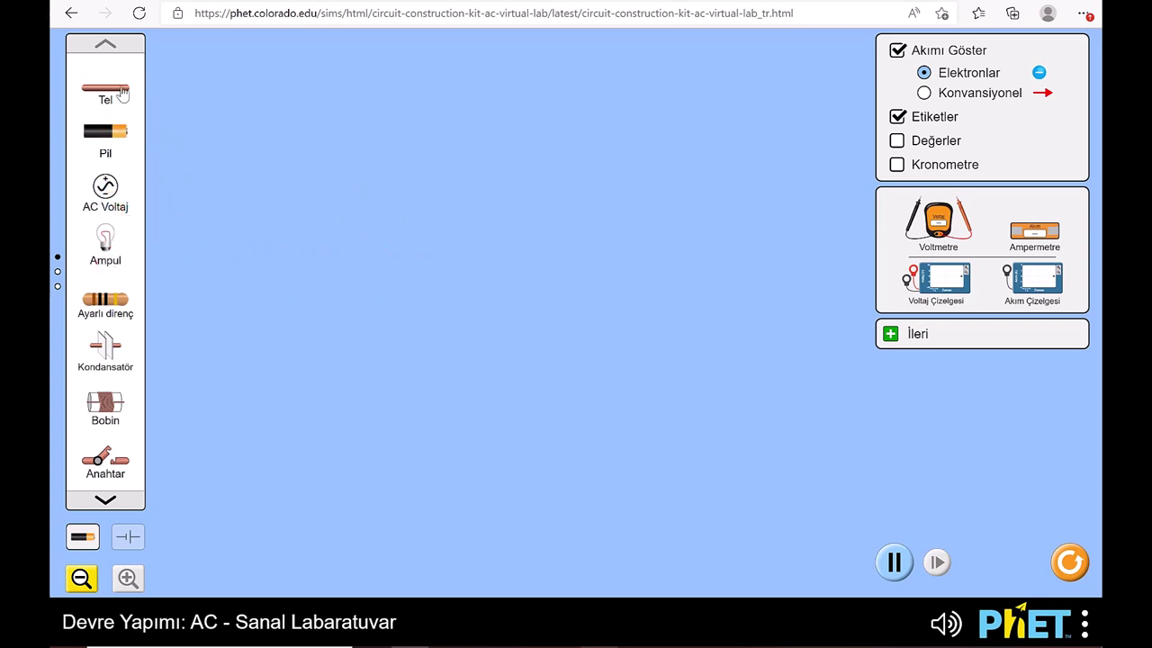
pyautogui.moveTo(105, 87)
pyautogui.mouseDown()
pyautogui.moveTo(399, 146)
pyautogui.moveTo(130, 94)
pyautogui.mouseUp()
pyautogui.moveTo(97, 460)
pyautogui.mouseDown()
pyautogui.moveTo(477, 300)
pyautogui.moveTo(123, 465)
pyautogui.mouseUp()
pyautogui.moveTo(937, 220)
pyautogui.mouseDown()
pyautogui.moveTo(758, 234)
pyautogui.moveTo(938, 225)
pyautogui.mouseUp()
pyautogui.moveTo(1035, 231)
pyautogui.mouseDown()
pyautogui.moveTo(693, 238)
pyautogui.moveTo(930, 234)
pyautogui.moveTo(1014, 246)
pyautogui.mouseUp()
pyautogui.click(1085, 622)
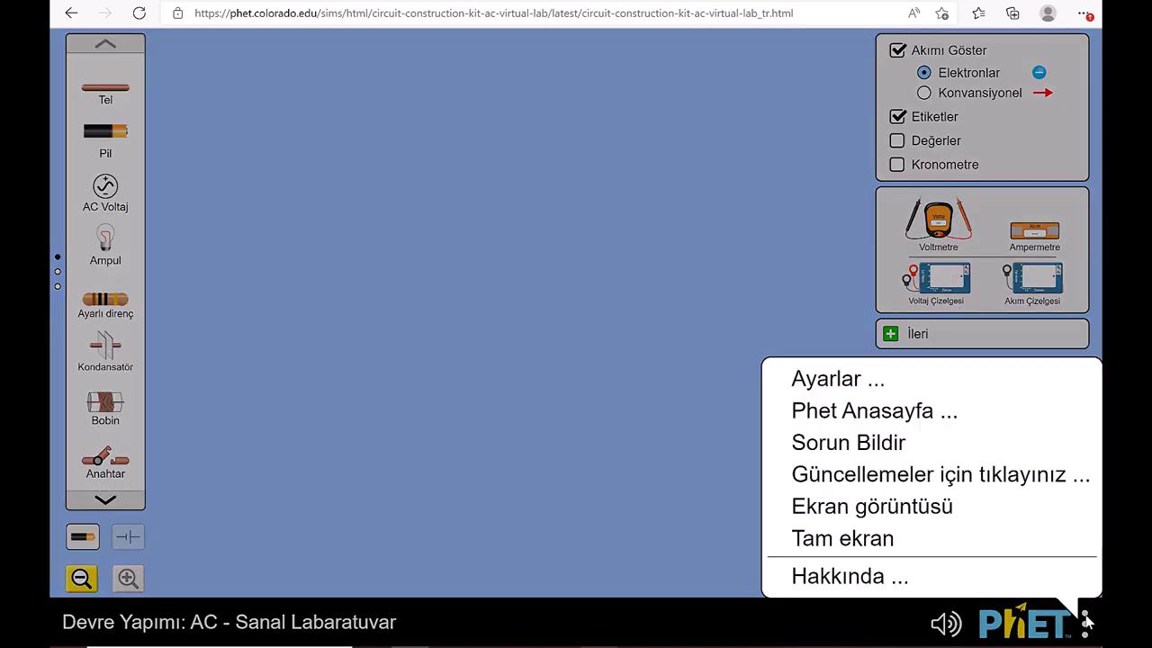
# Close the options menu and change the URL language code back to 'en', reloading the lab.
pyautogui.click(1003, 509)
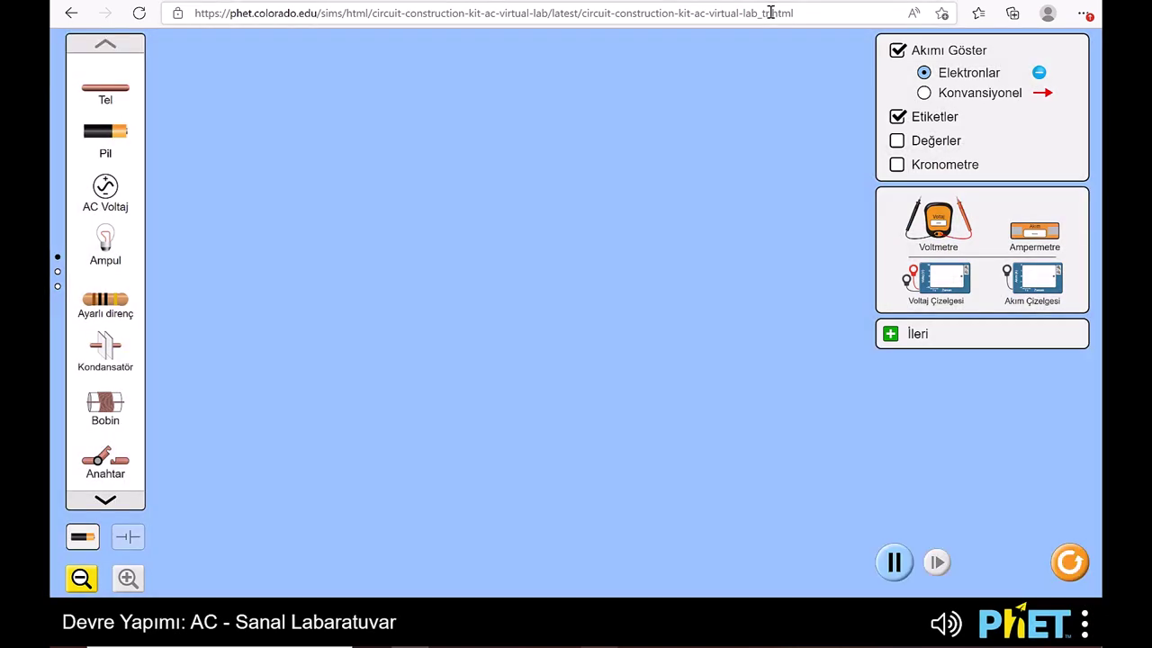
pyautogui.click(768, 12)
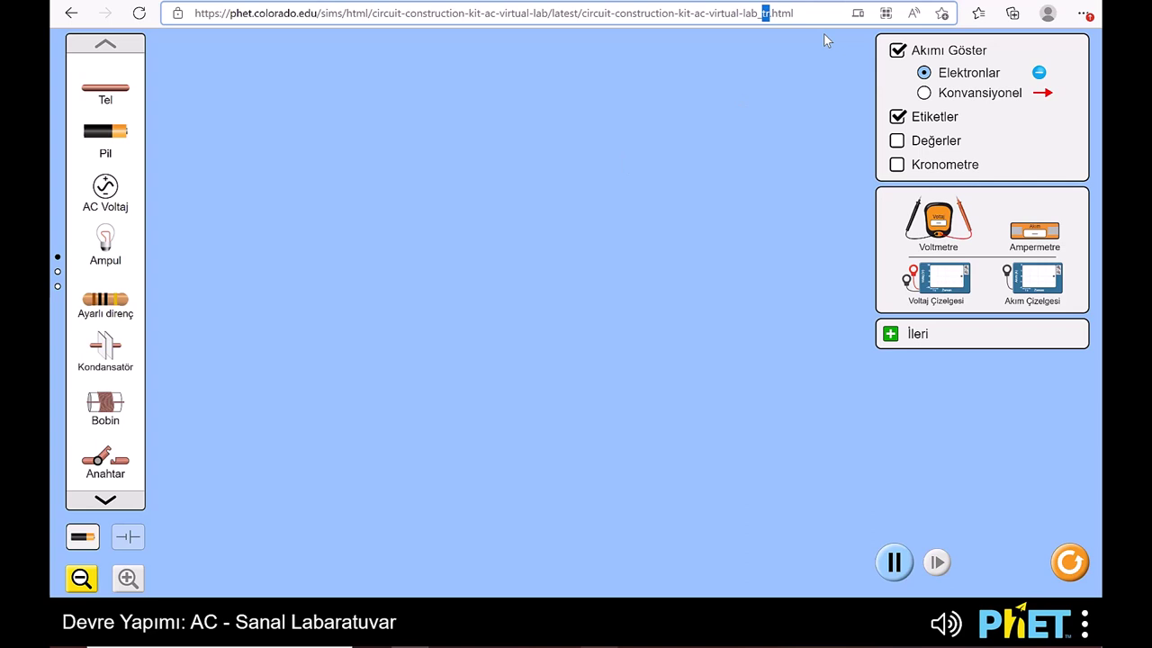
pyautogui.write('en')
pyautogui.press('Return')
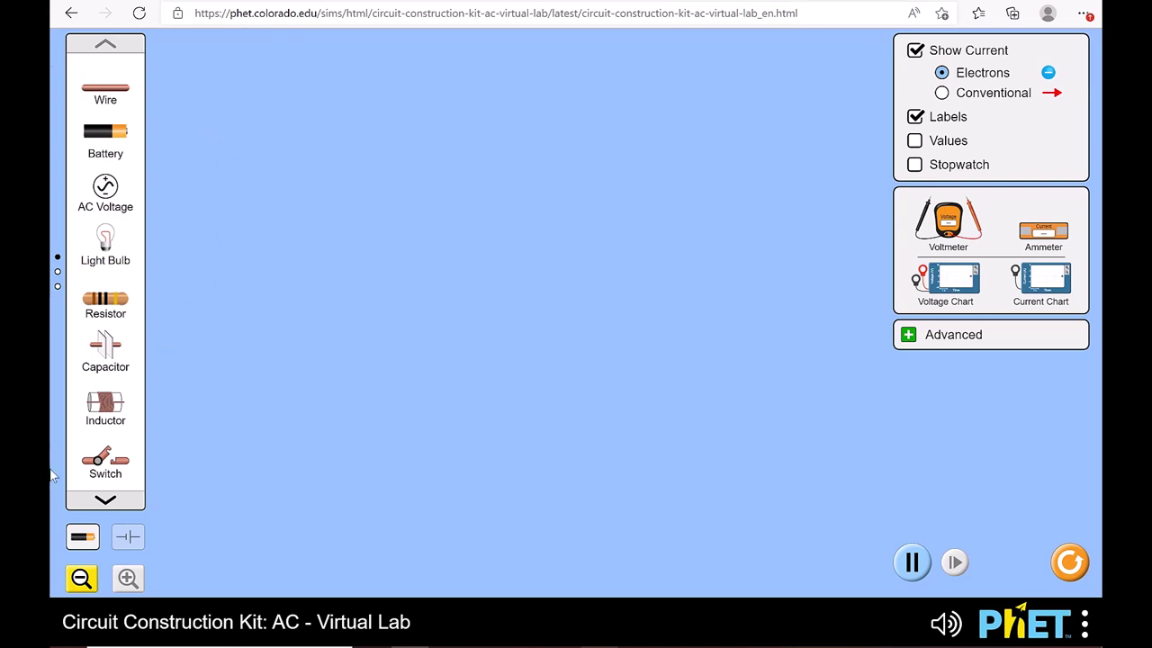
# Page through the toolbox carousel's component pages showing Fuse, Dollar Bill, Paper Clip, Coin, Eraser, Pencil and Hand.
pyautogui.click(112, 504)
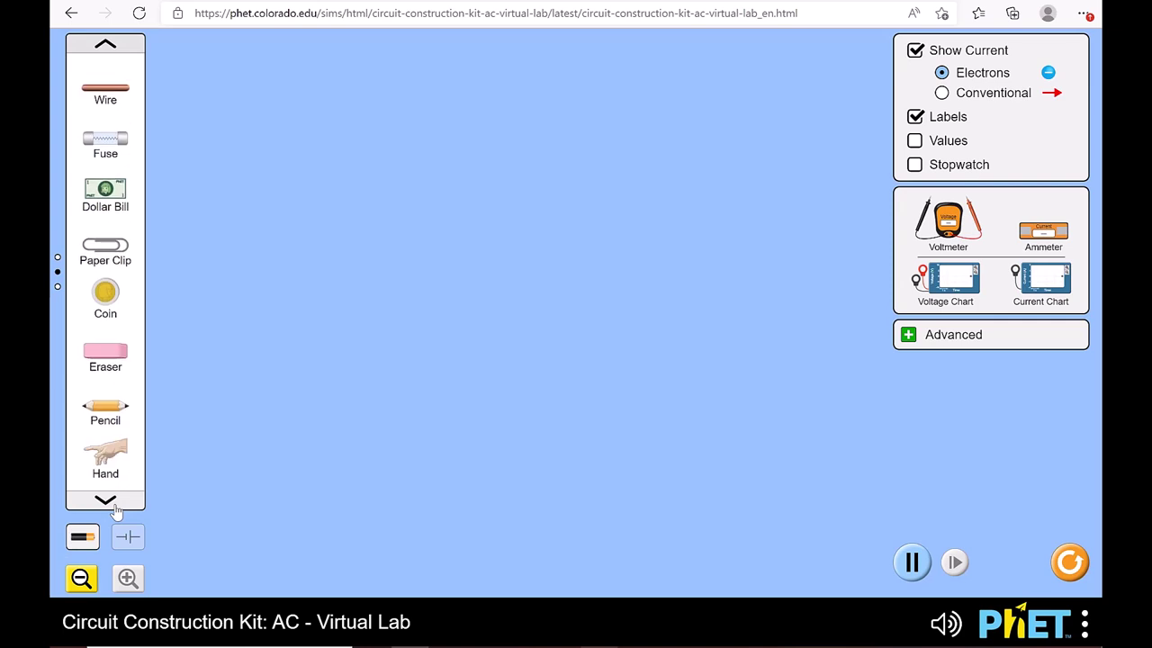
pyautogui.click(115, 507)
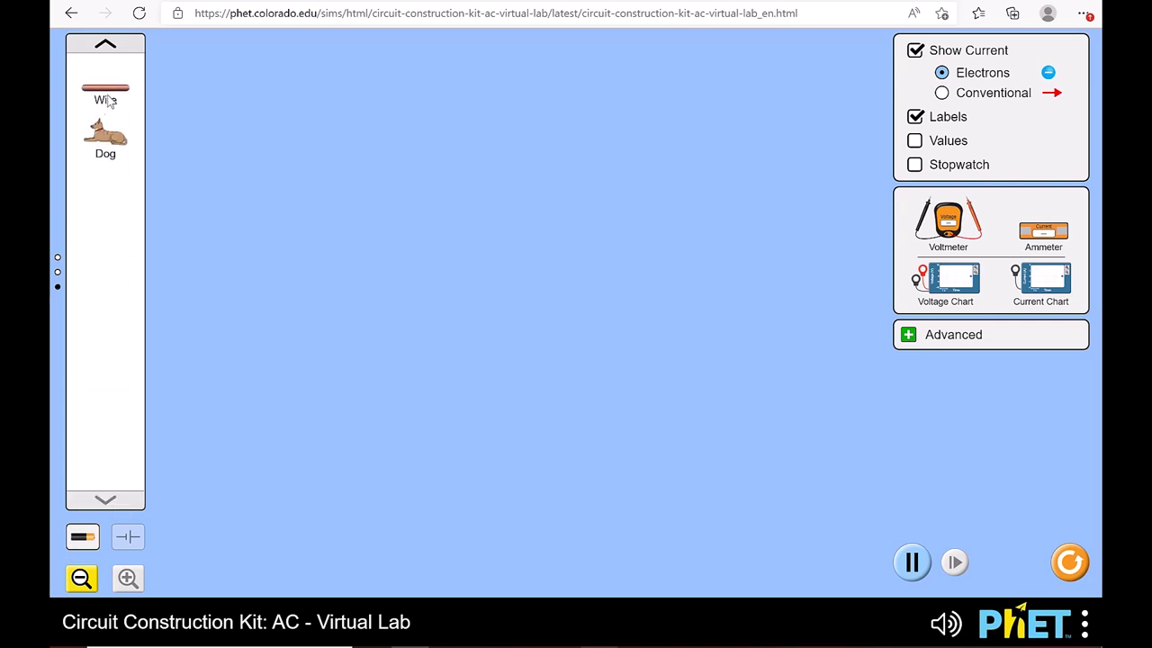
pyautogui.click(111, 47)
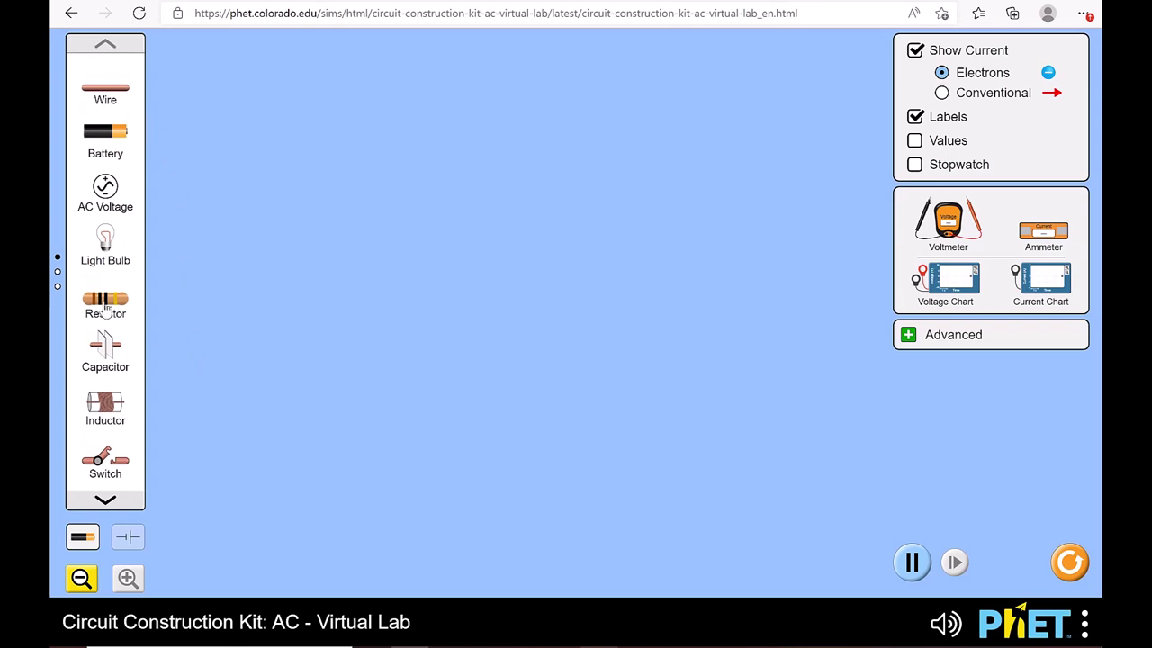
pyautogui.click(90, 505)
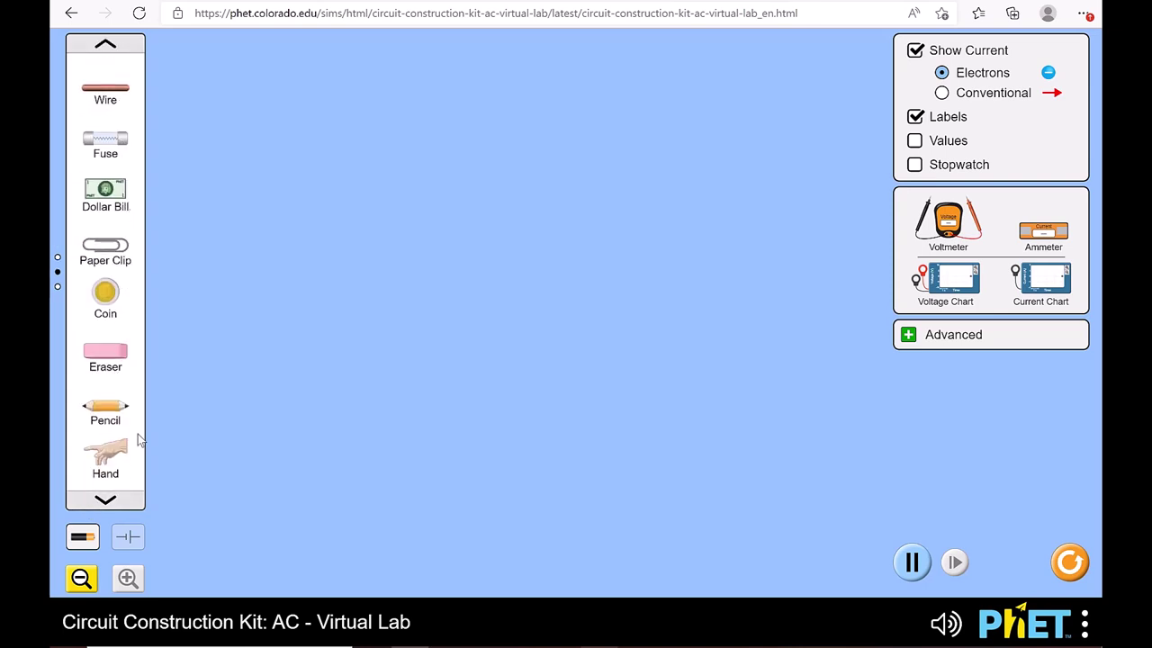
pyautogui.click(57, 258)
pyautogui.moveTo(105, 300); pyautogui.dragTo(445, 295)
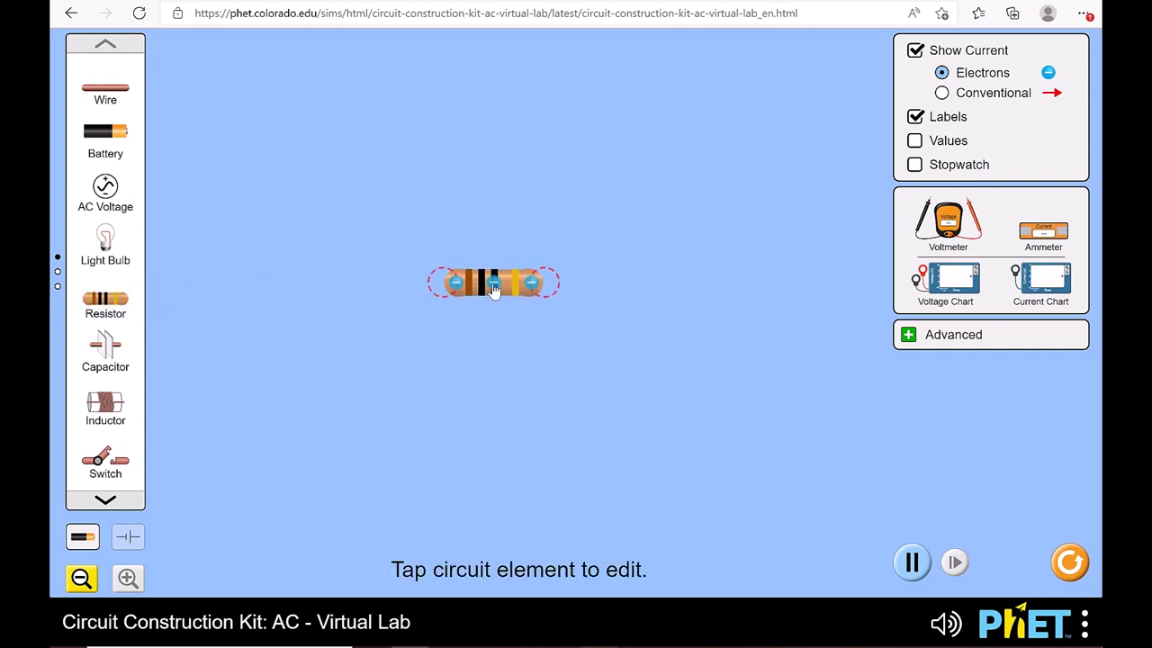
pyautogui.click(482, 292)
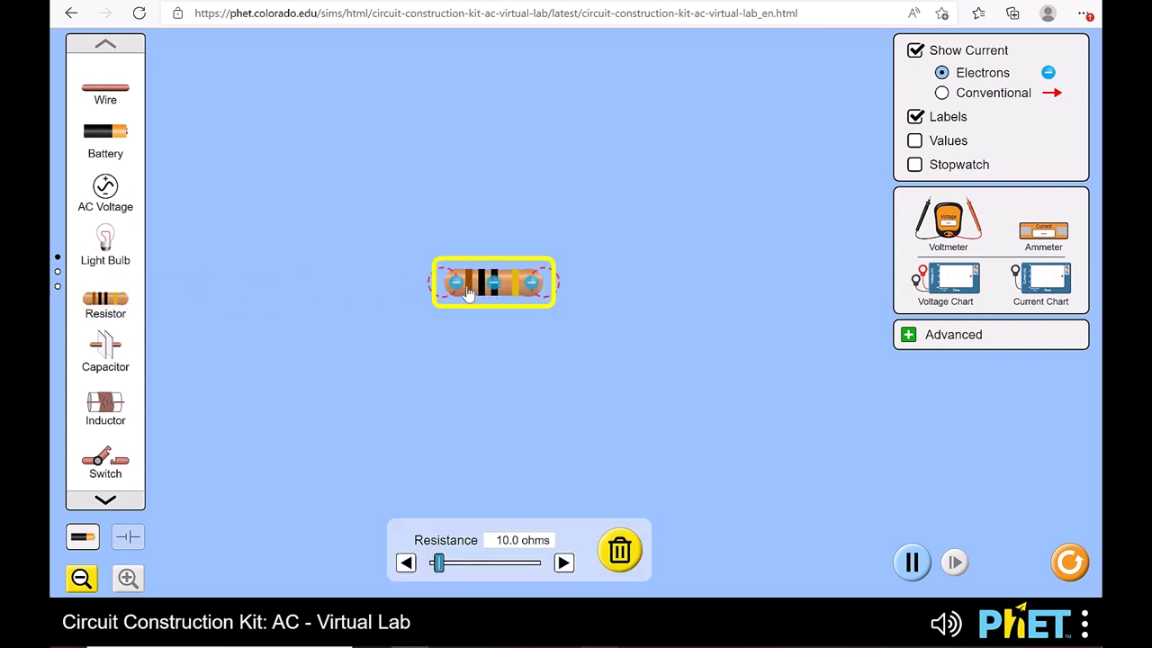
pyautogui.moveTo(439, 563)
pyautogui.mouseDown()
pyautogui.moveTo(458, 571)
pyautogui.moveTo(442, 576)
pyautogui.mouseUp()
pyautogui.press('Delete')
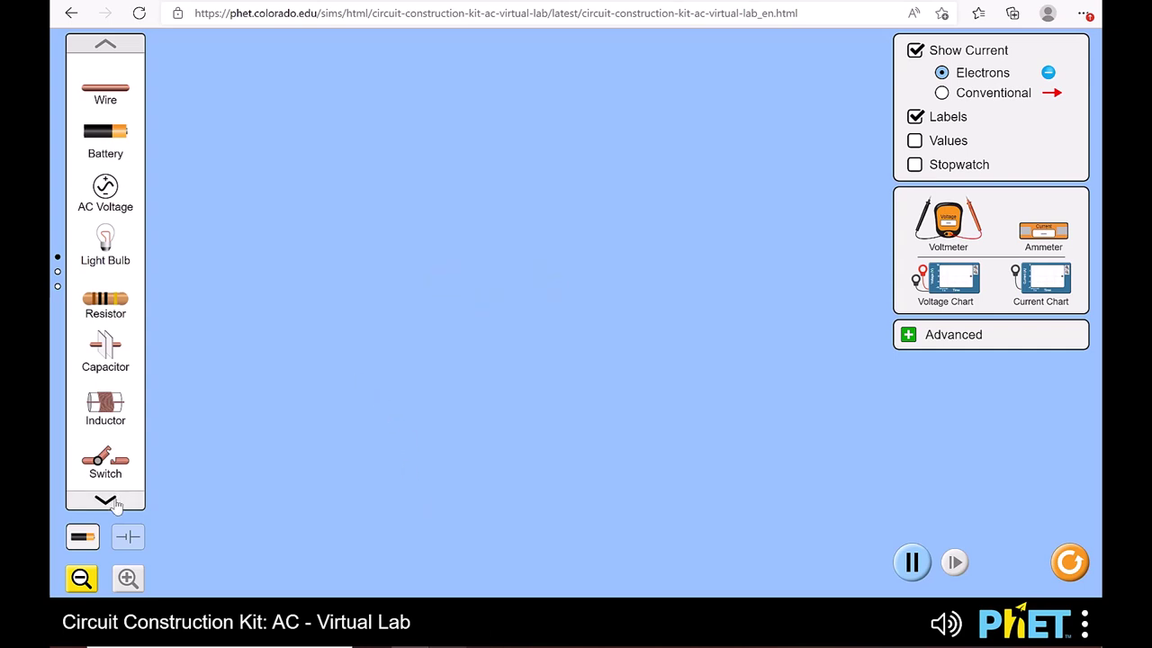
# Drag the Eraser and a Coin from the toolbox's next page onto the workspace.
pyautogui.click(115, 505)
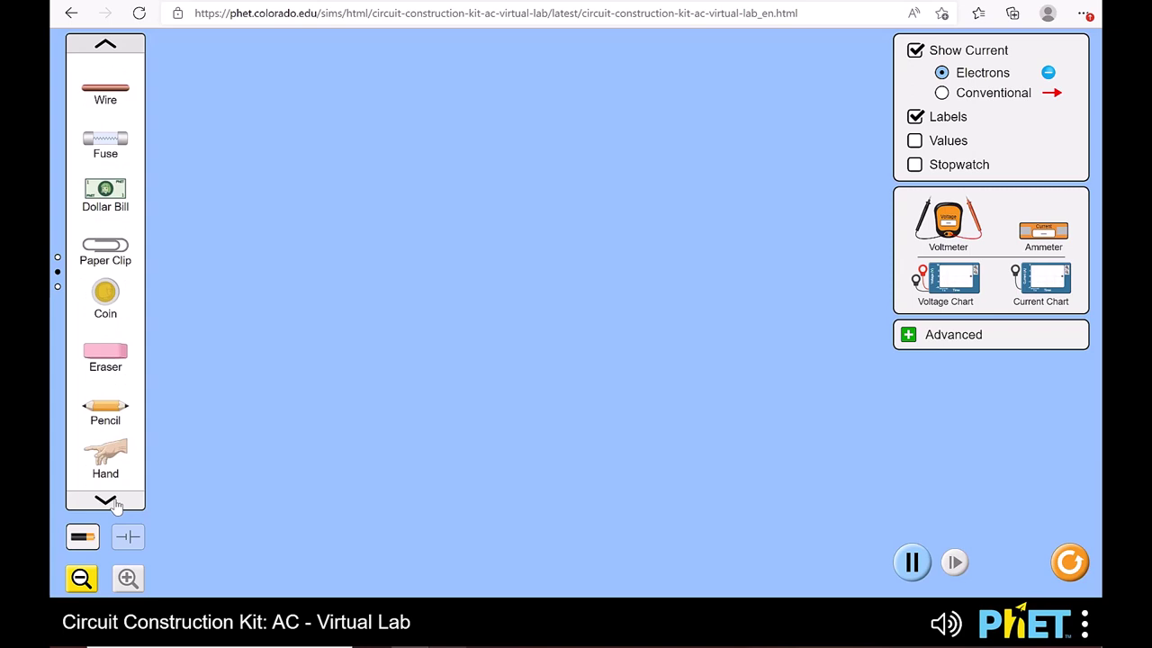
pyautogui.moveTo(106, 355); pyautogui.dragTo(126, 353)
pyautogui.moveTo(108, 294)
pyautogui.mouseDown()
pyautogui.moveTo(289, 318)
pyautogui.moveTo(131, 347)
pyautogui.mouseUp()
# Cycle the toolbox back to its first page and return to the physics simulations list.
pyautogui.click(114, 502)
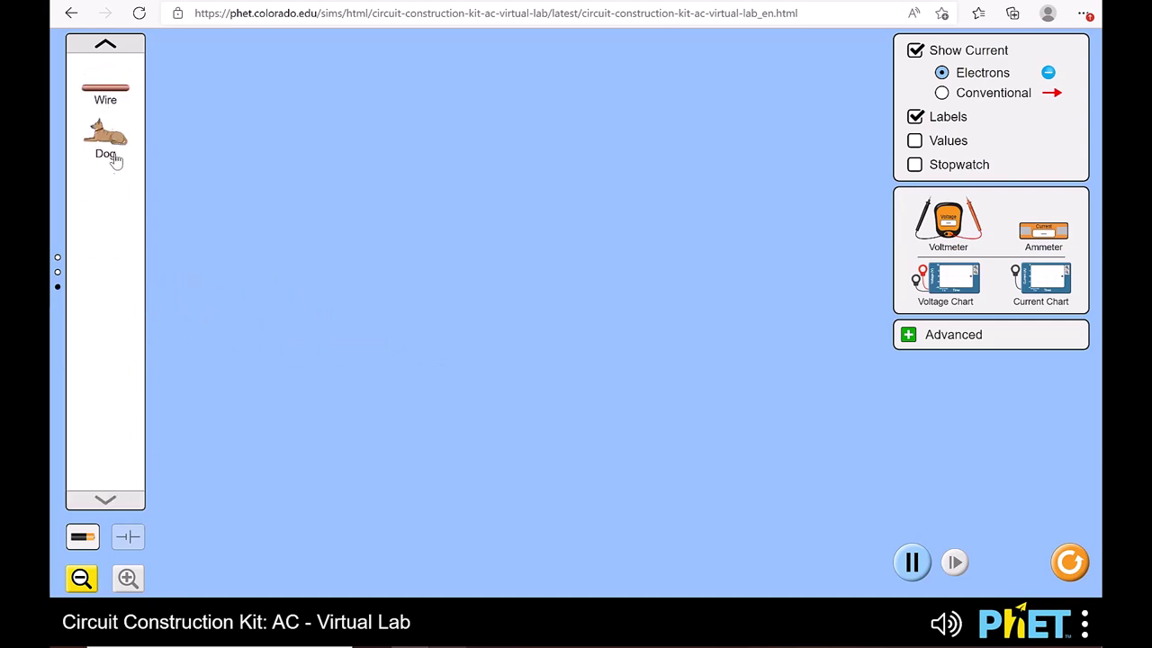
pyautogui.click(105, 45)
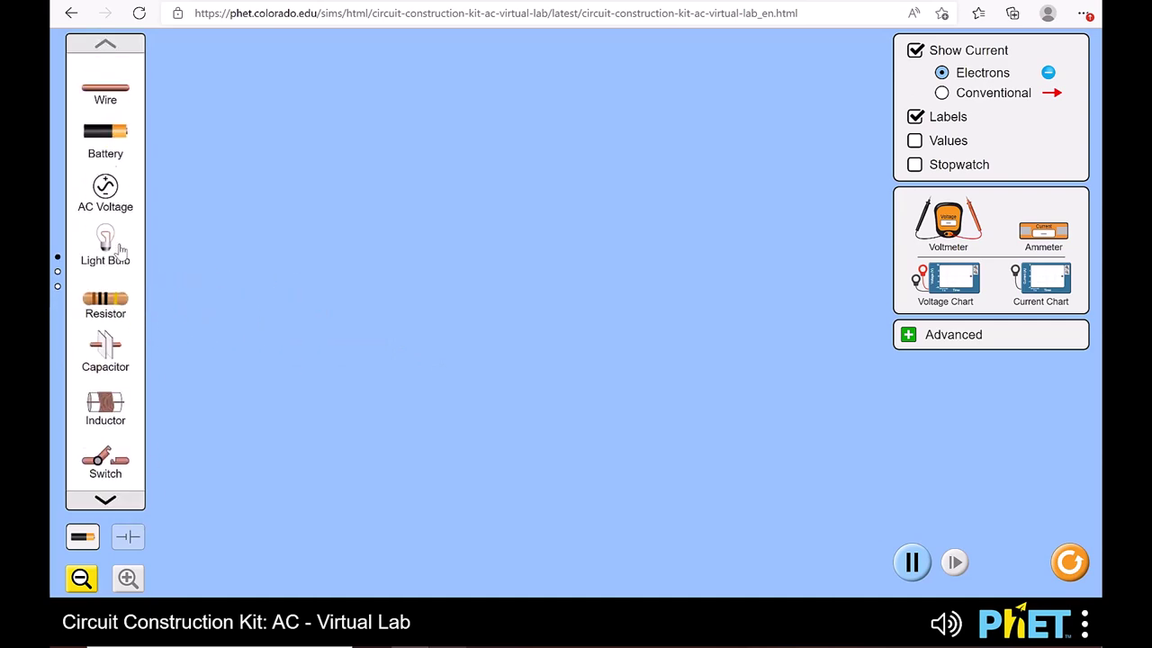
pyautogui.hotkey('alt', 'Left')
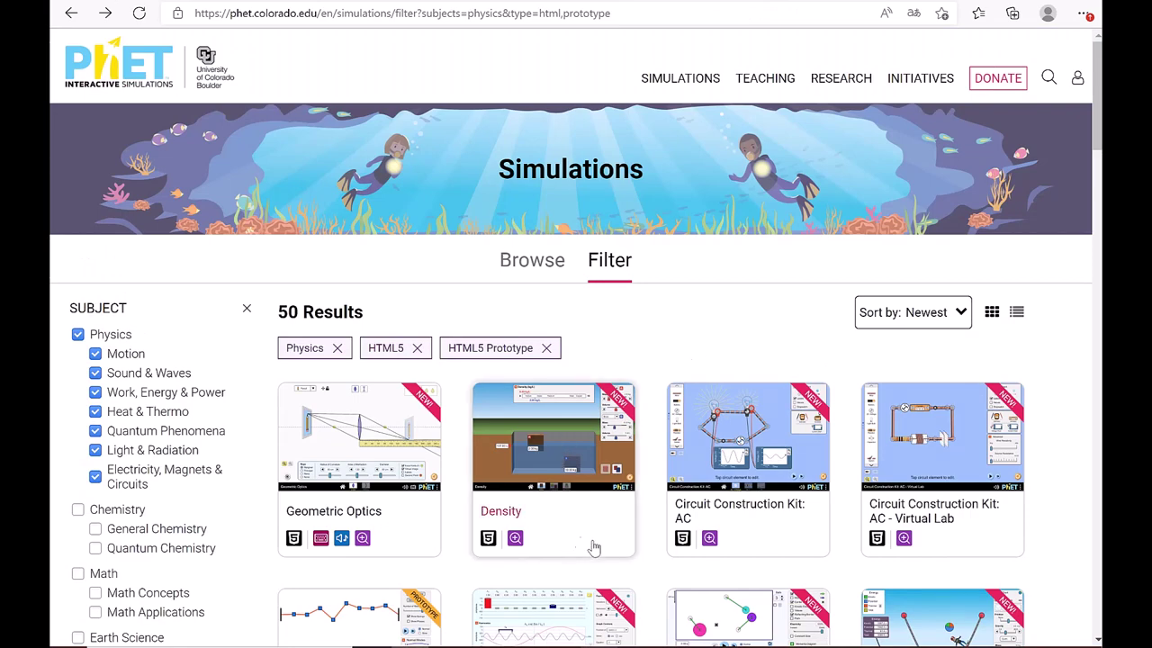
pyautogui.scroll(-2, 597, 546)
pyautogui.scroll(-2, 655, 537)
pyautogui.scroll(-1, 655, 537)
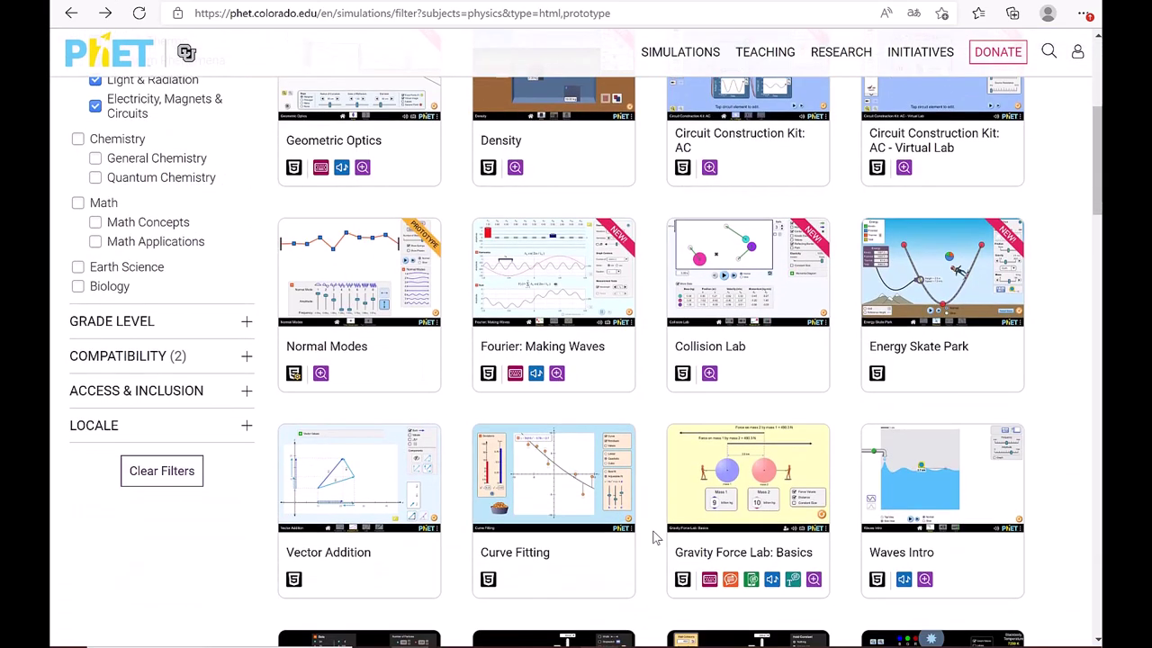
pyautogui.scroll(-1, 656, 537)
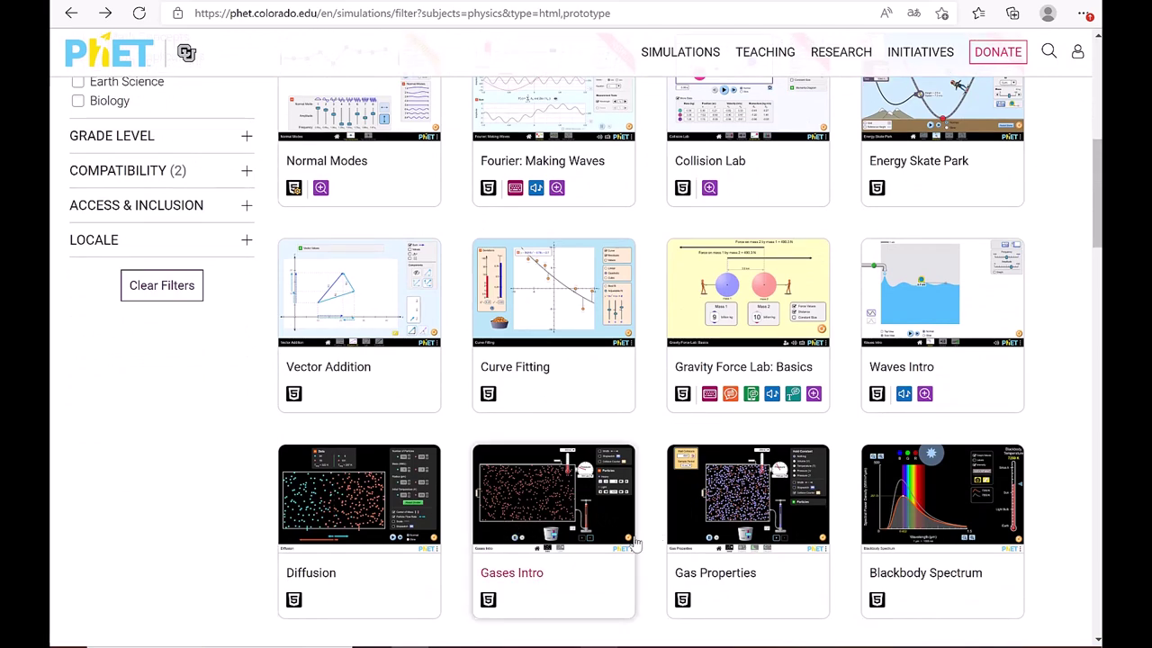
pyautogui.scroll(1, 676, 535)
pyautogui.scroll(3, 673, 439)
pyautogui.scroll(3, 673, 438)
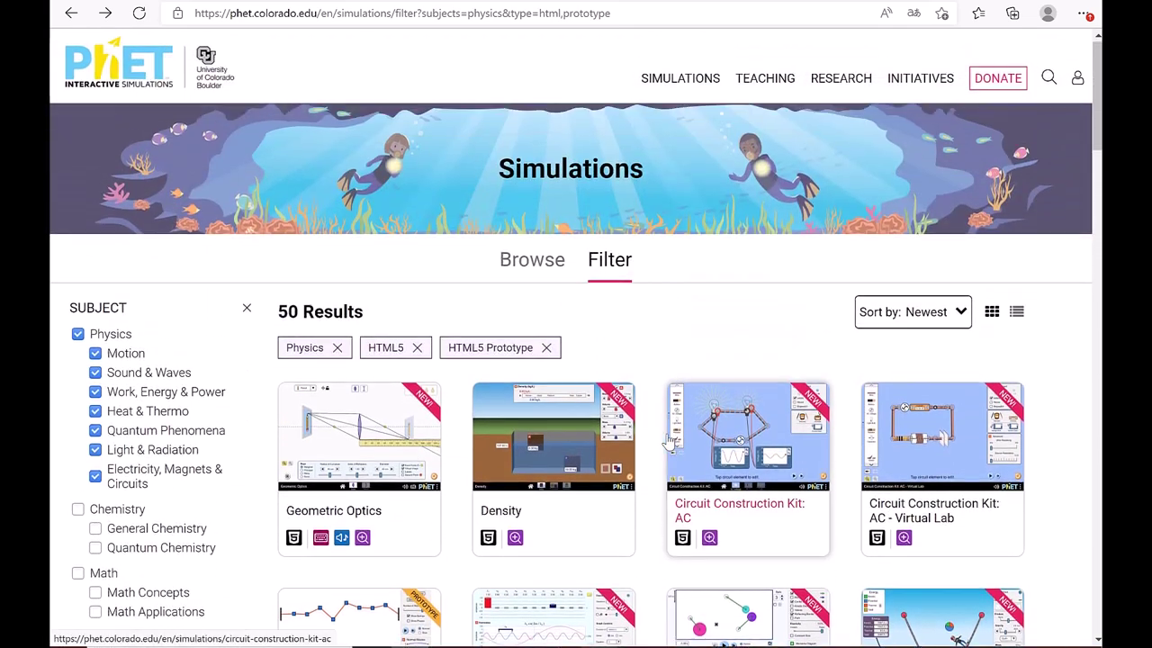